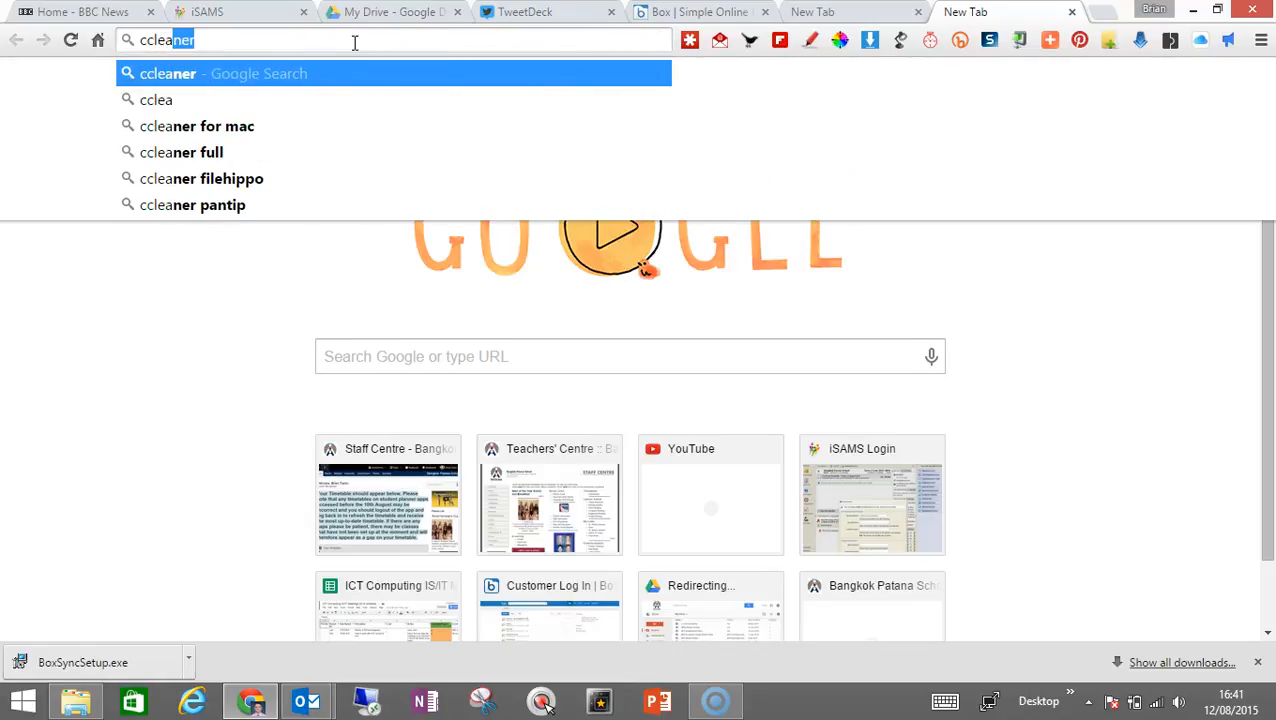
Search the web for ccleaner and open Piriform's CCleaner page from the results
key(Return)
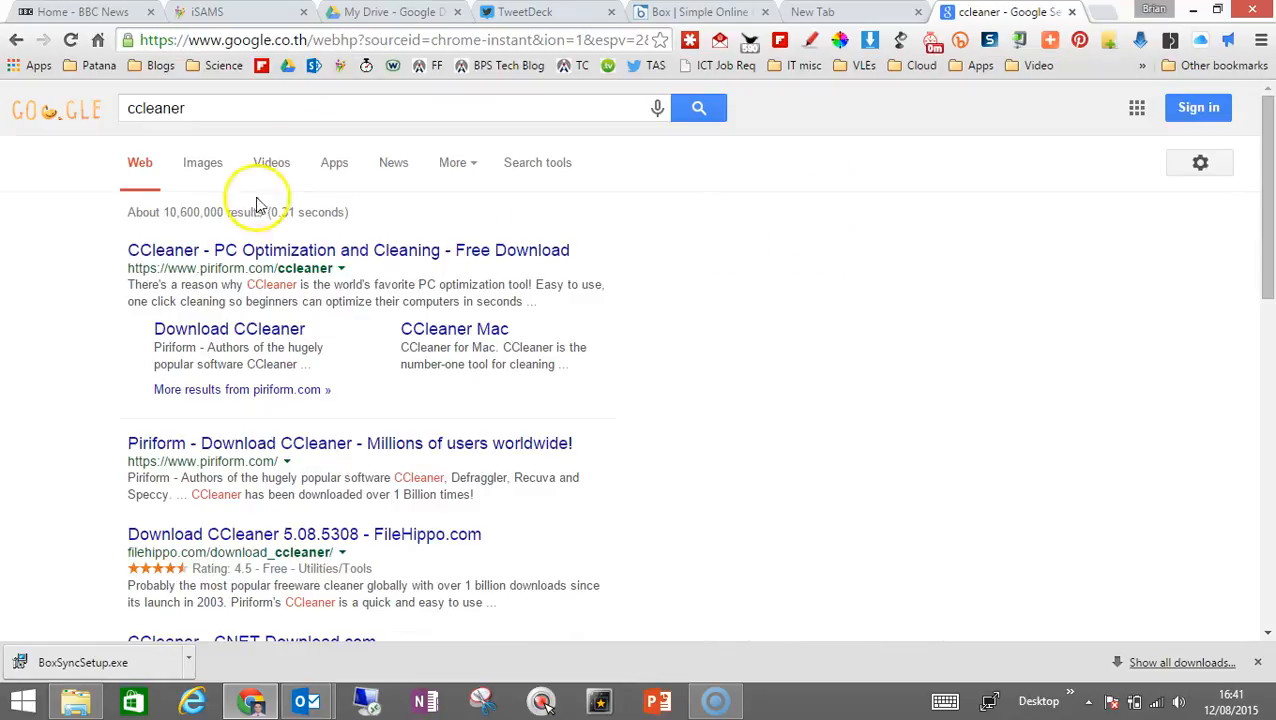
drag(108, 270, 182, 268)
click(222, 269)
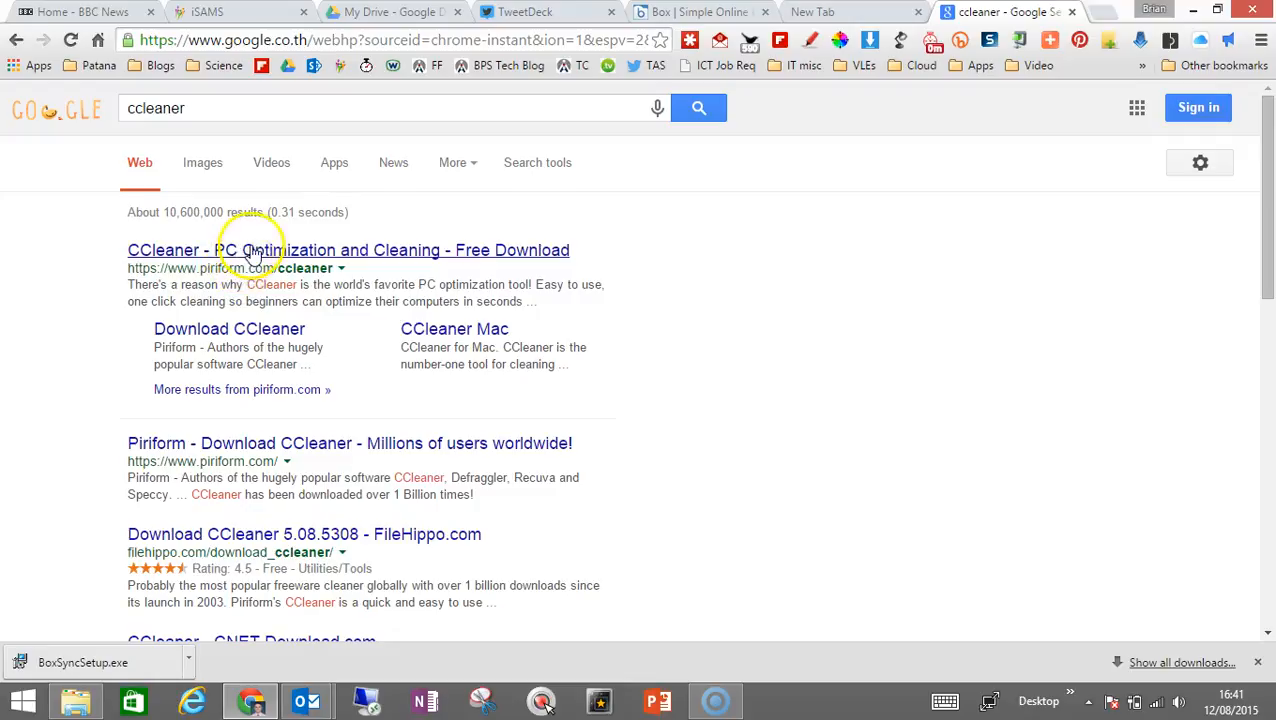
click(252, 251)
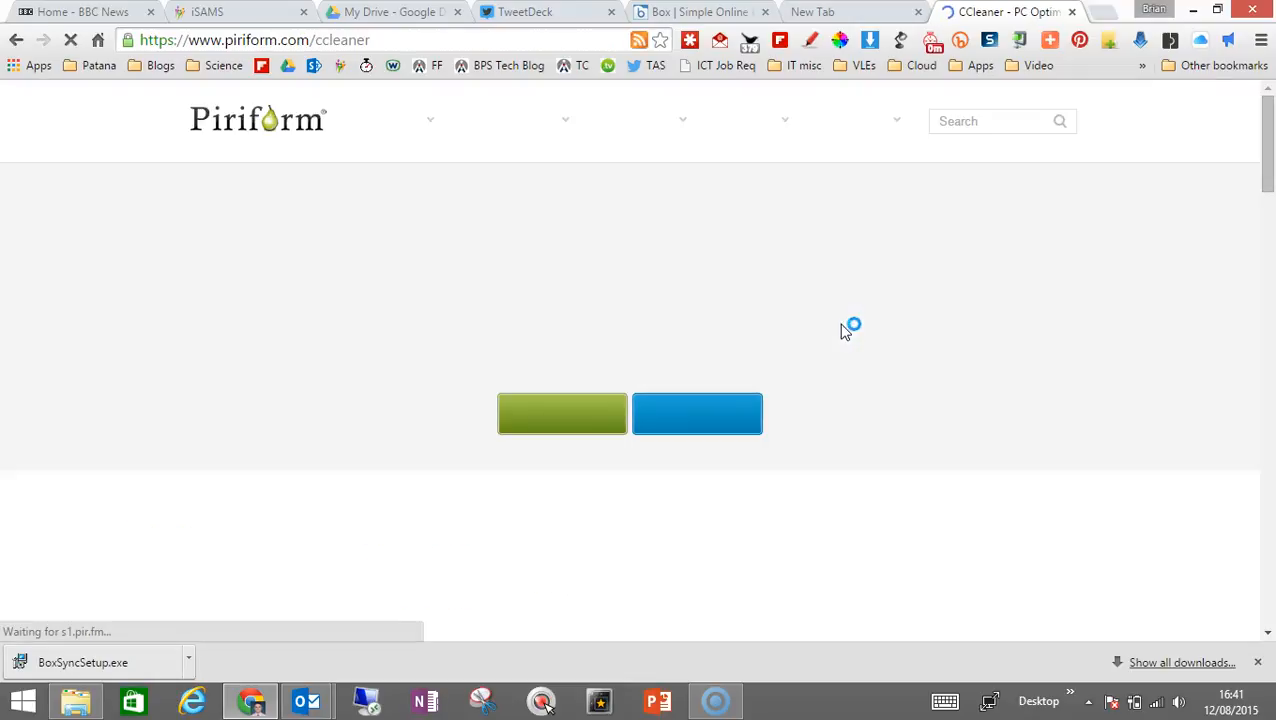
Download the free version of CCleaner from Piriform's site through the CNET Download.com mirror
drag(1266, 155, 1268, 175)
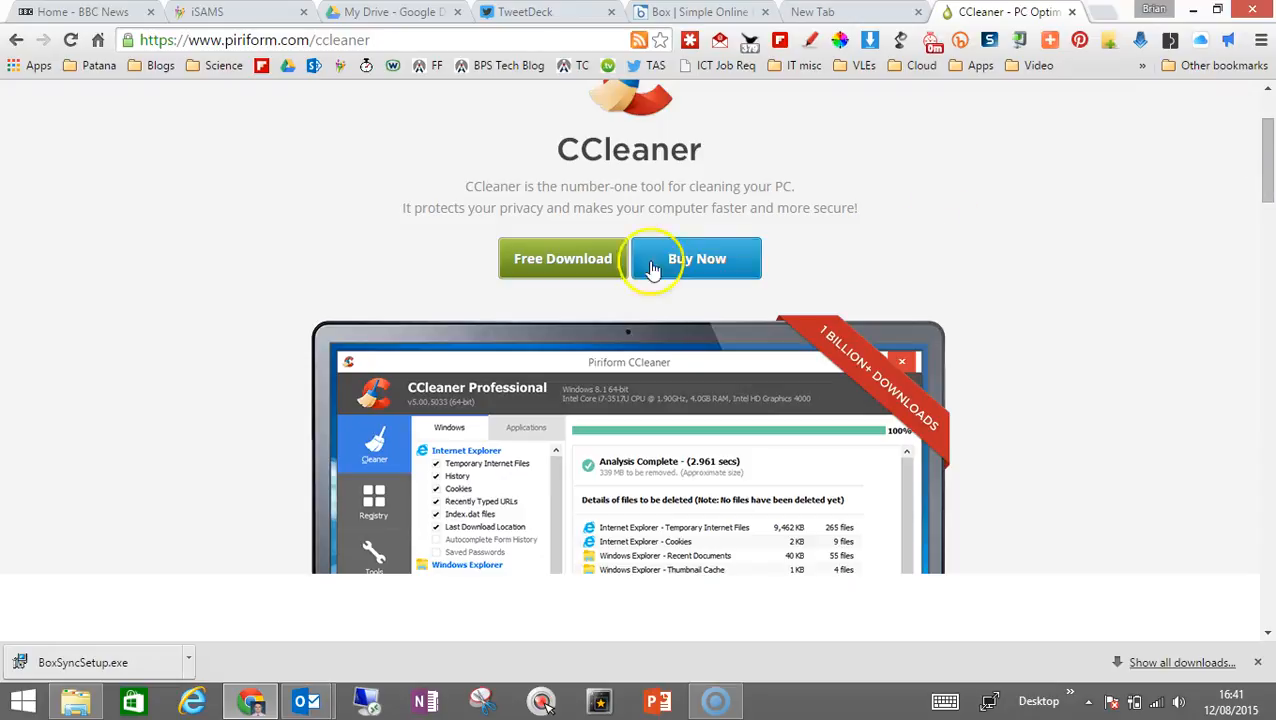
click(585, 269)
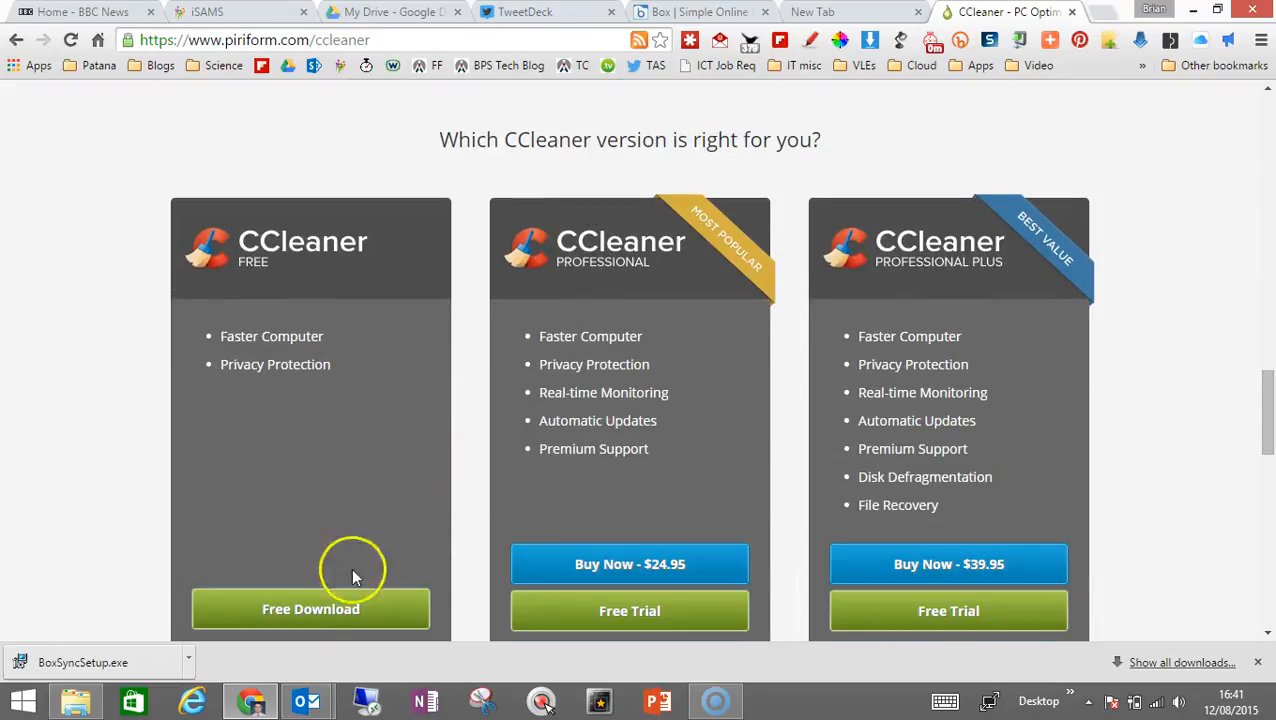
click(308, 610)
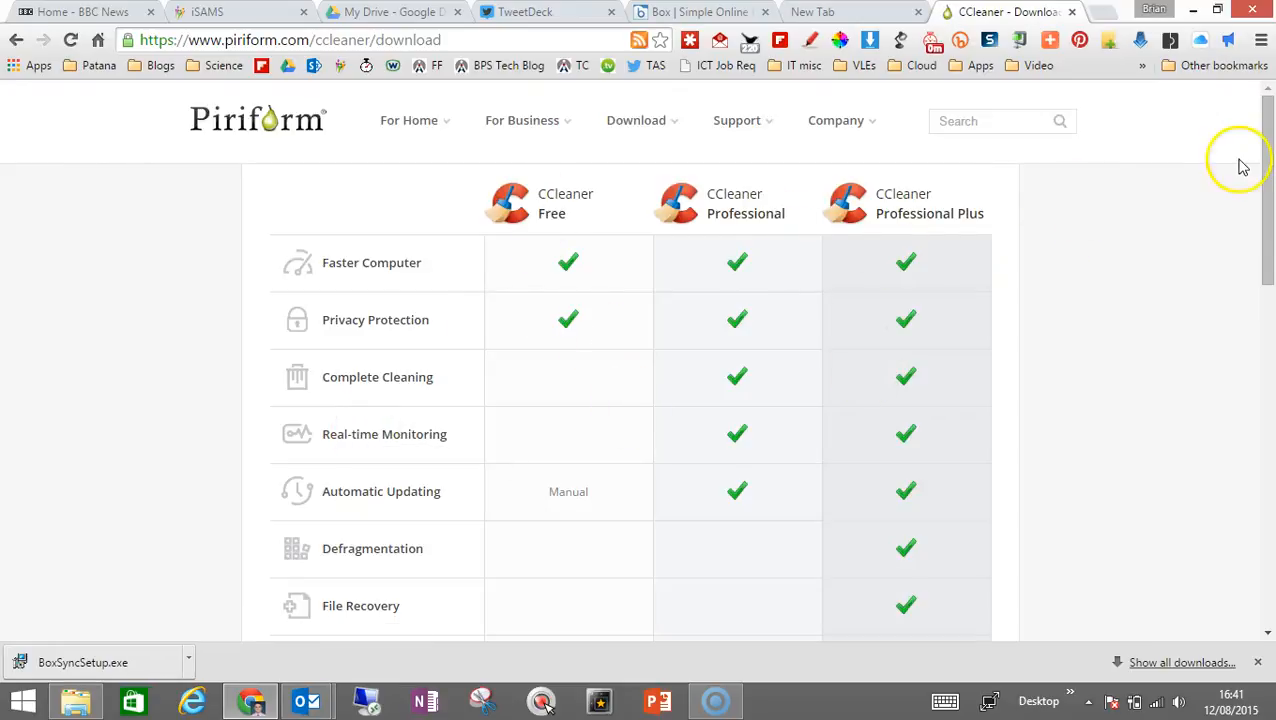
drag(1268, 160, 1270, 292)
click(570, 330)
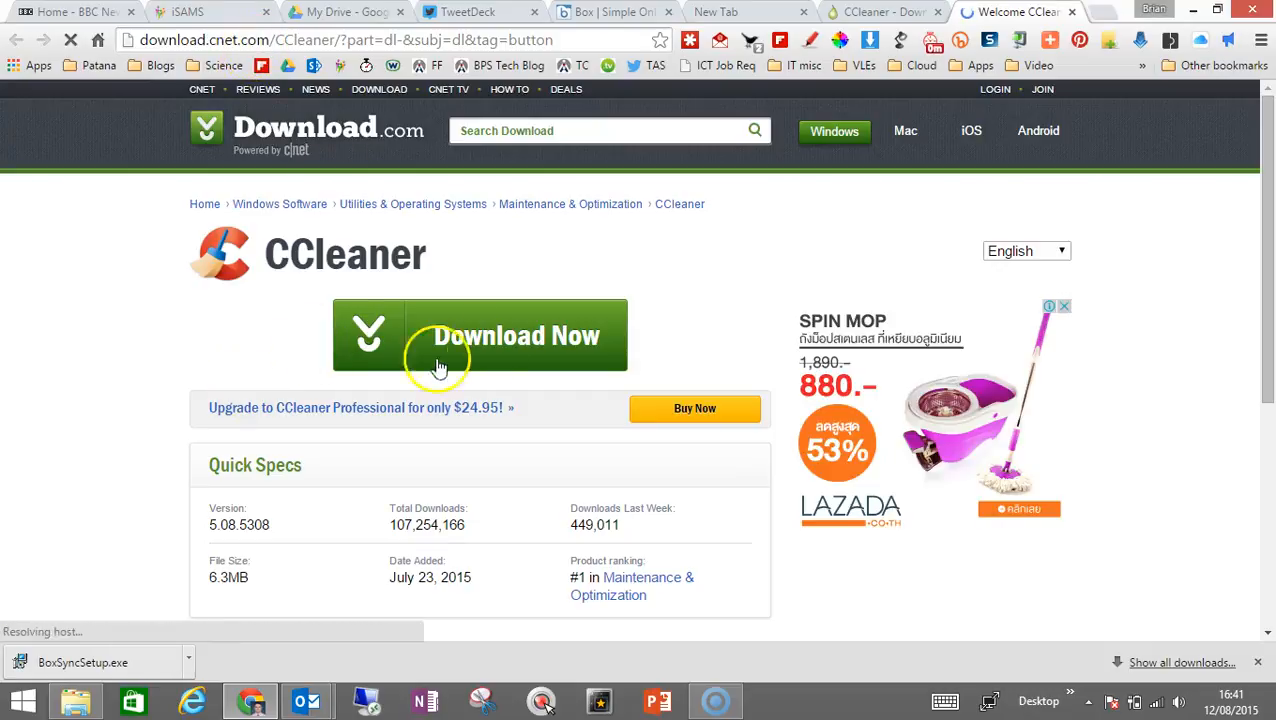
click(500, 347)
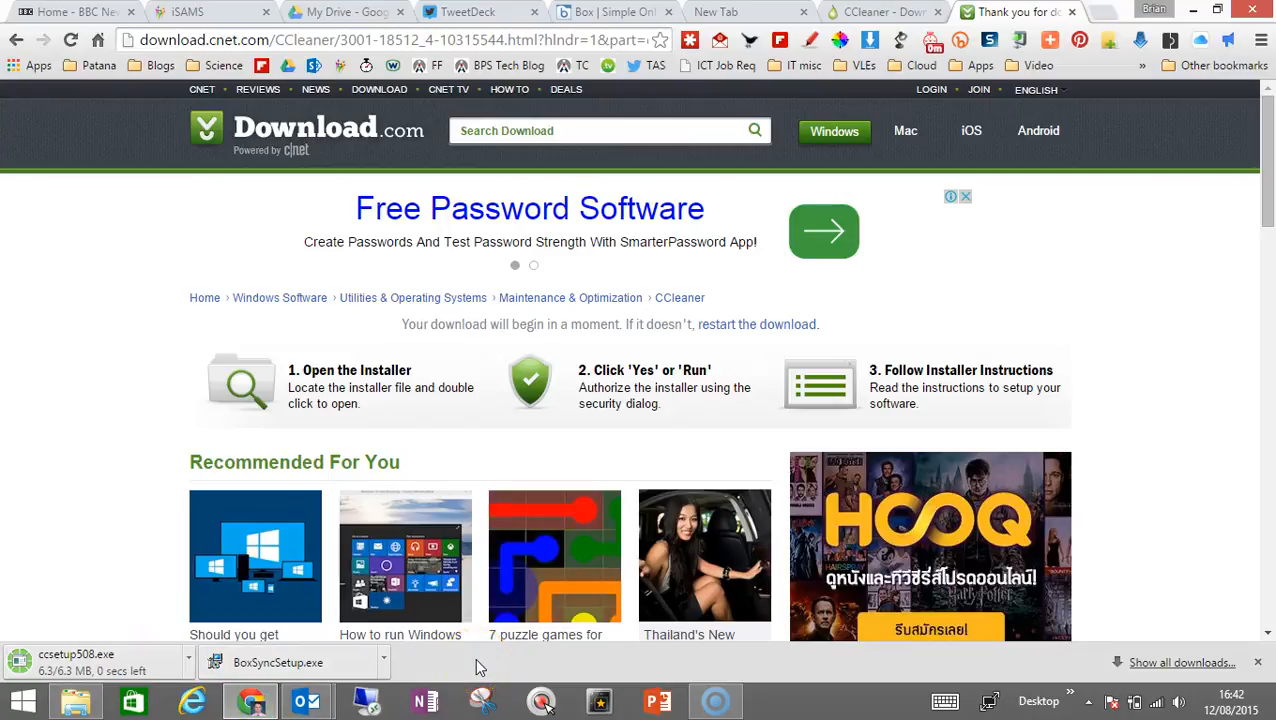
Run the downloaded ccsetup508.exe and install CCleaner v5.08 in English with the default options, launching it on completion
click(105, 661)
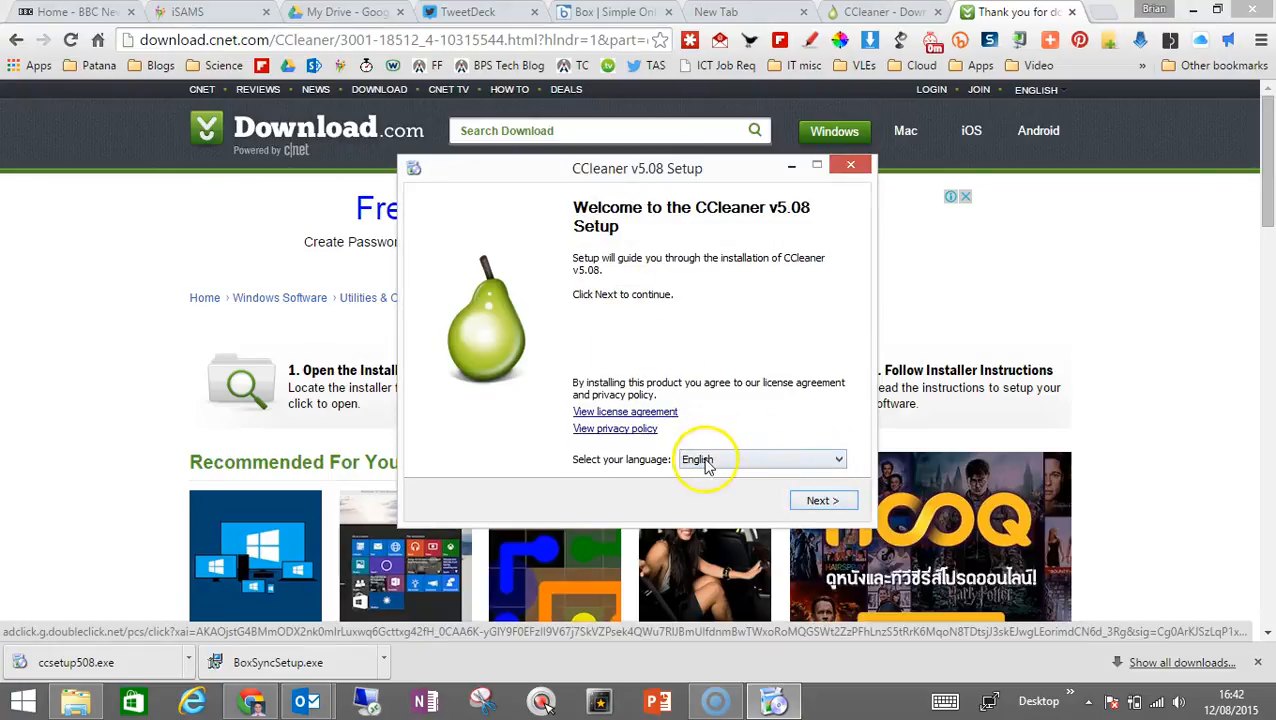
click(816, 496)
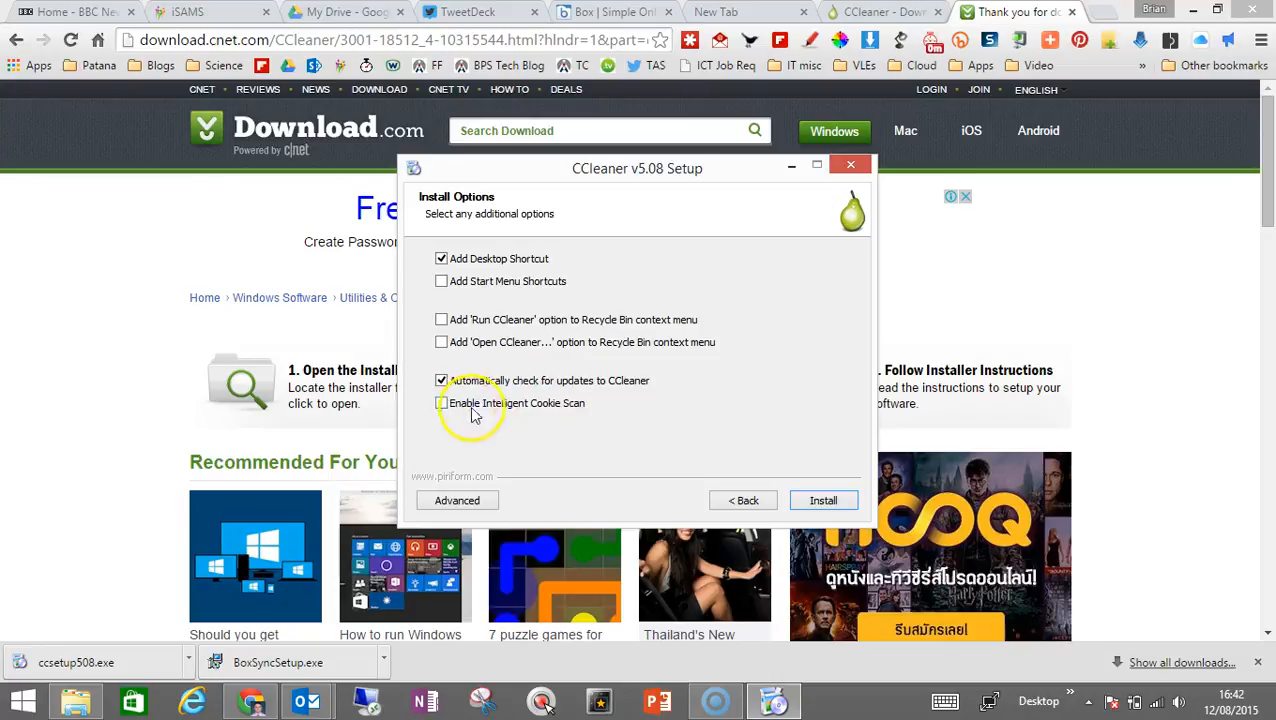
click(820, 501)
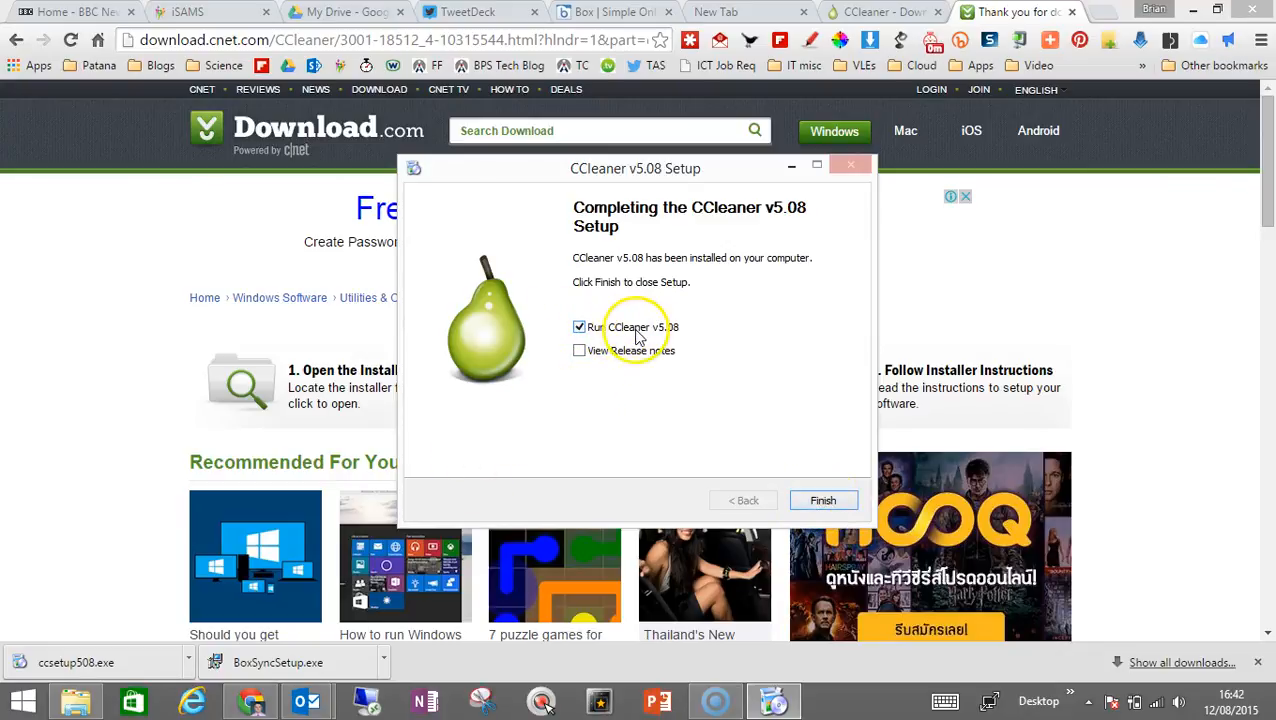
click(823, 500)
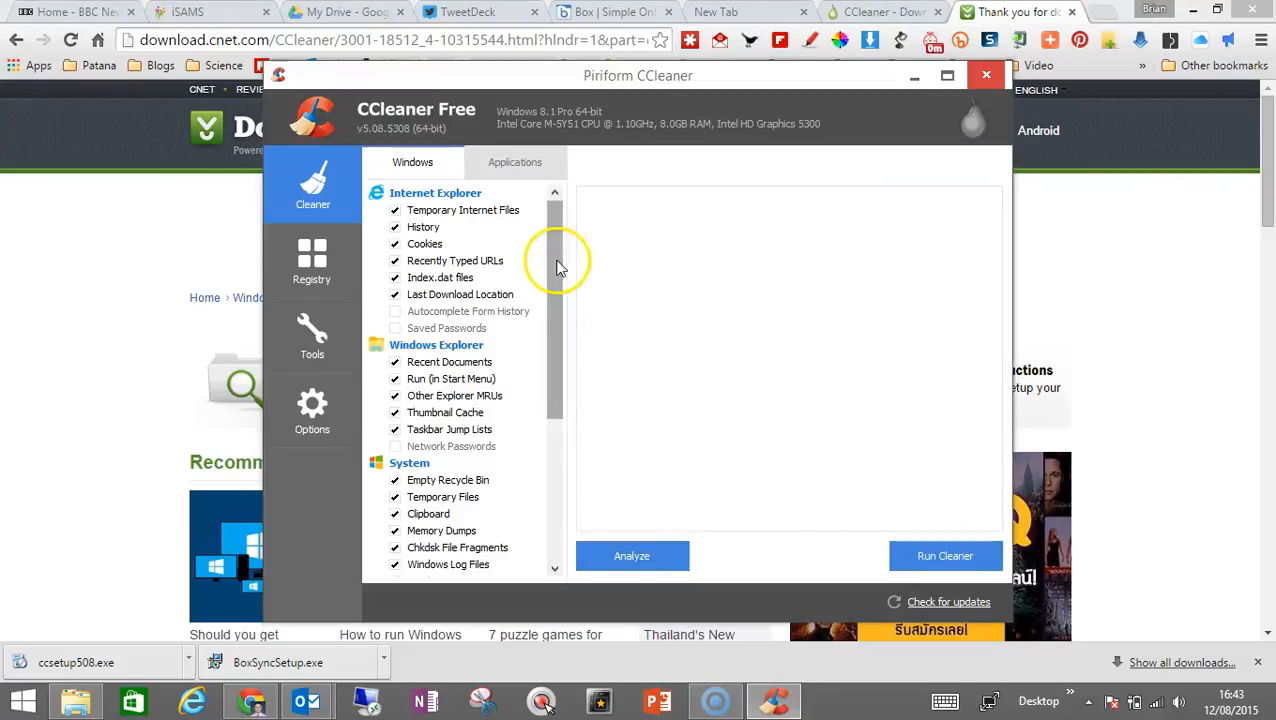
Examine the Windows cleaning options for Internet Explorer, Windows Explorer and System in CCleaner
drag(557, 267, 607, 276)
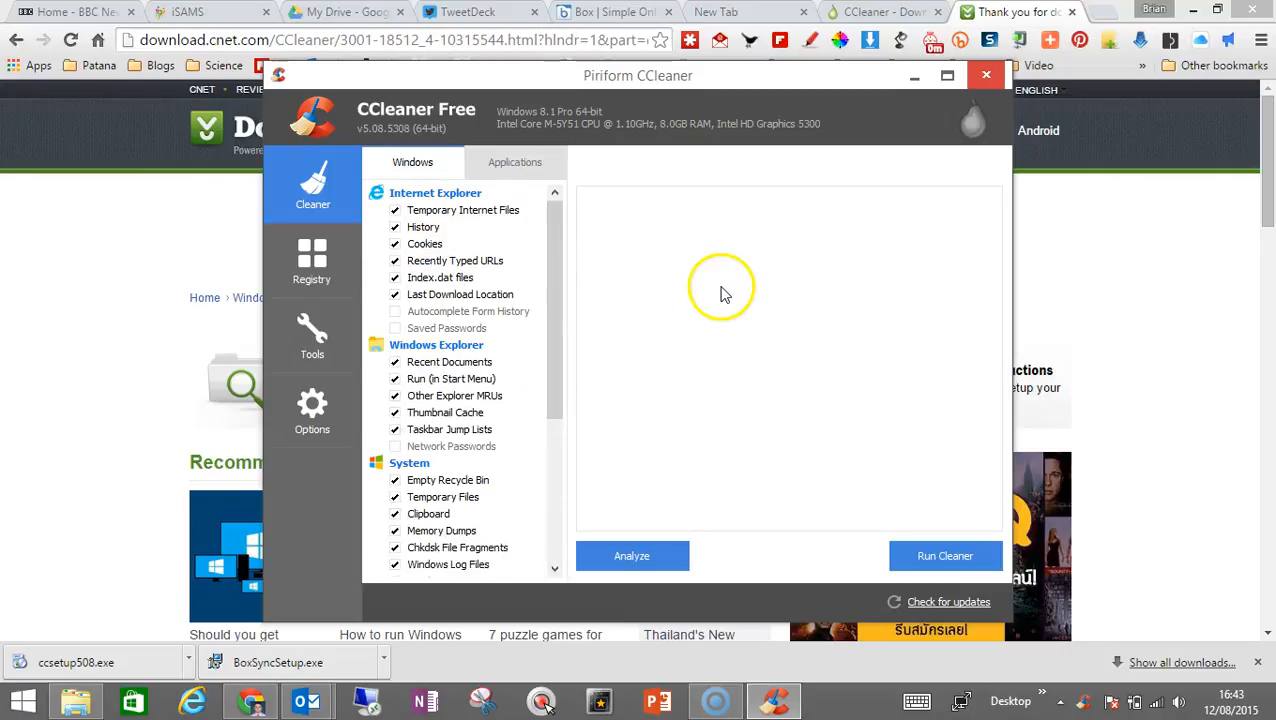
drag(558, 308, 562, 388)
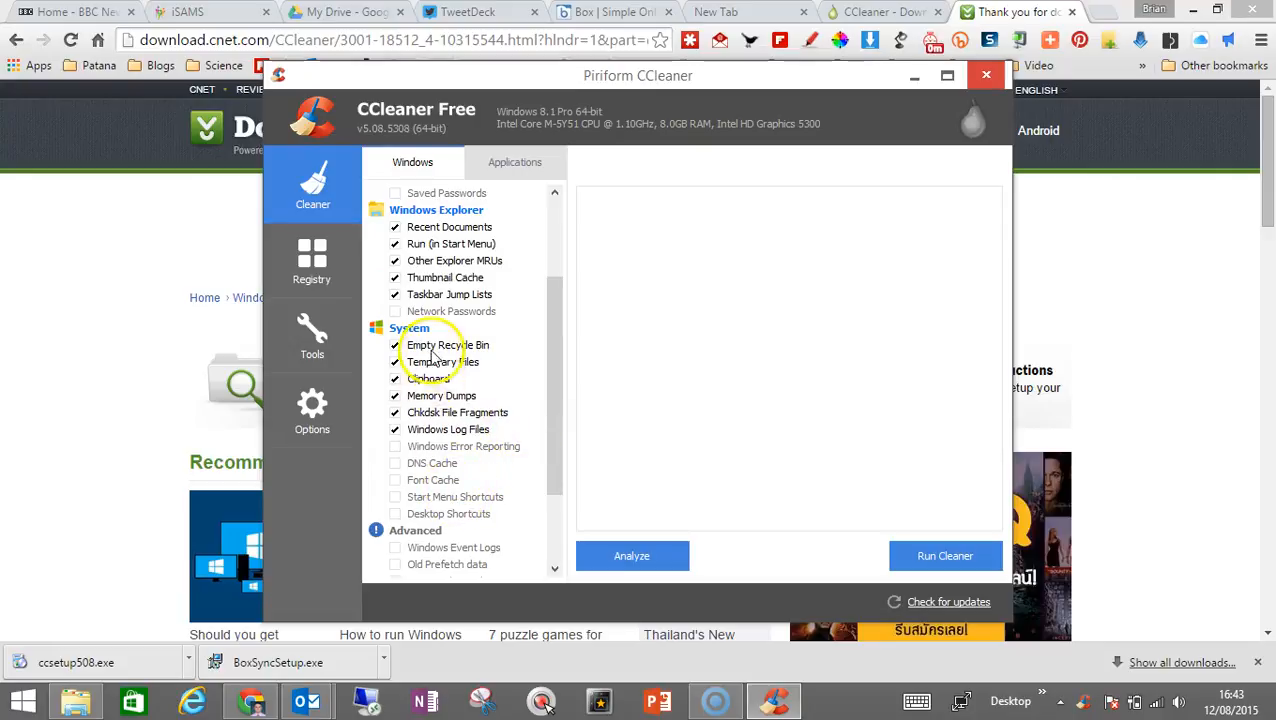
drag(556, 322, 558, 248)
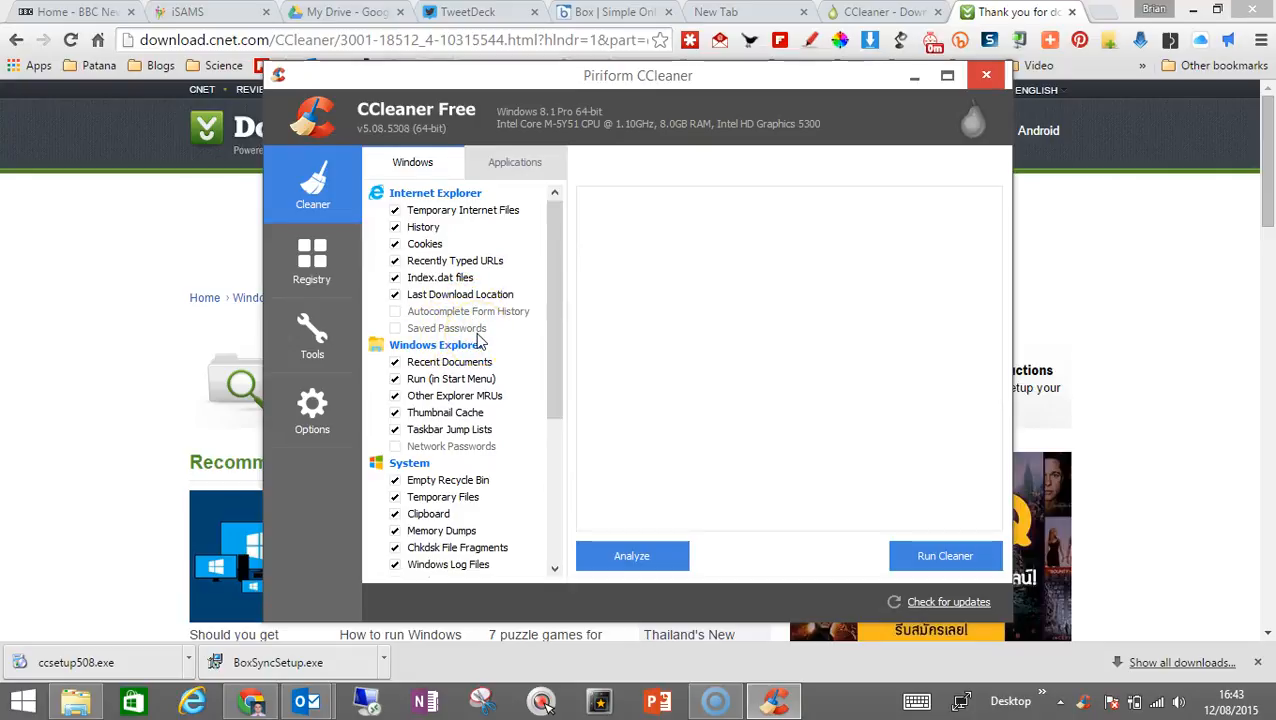
drag(550, 328, 560, 293)
Minimize CCleaner and close the open Chrome and Outlook windows, leaving the desktop clear
click(912, 80)
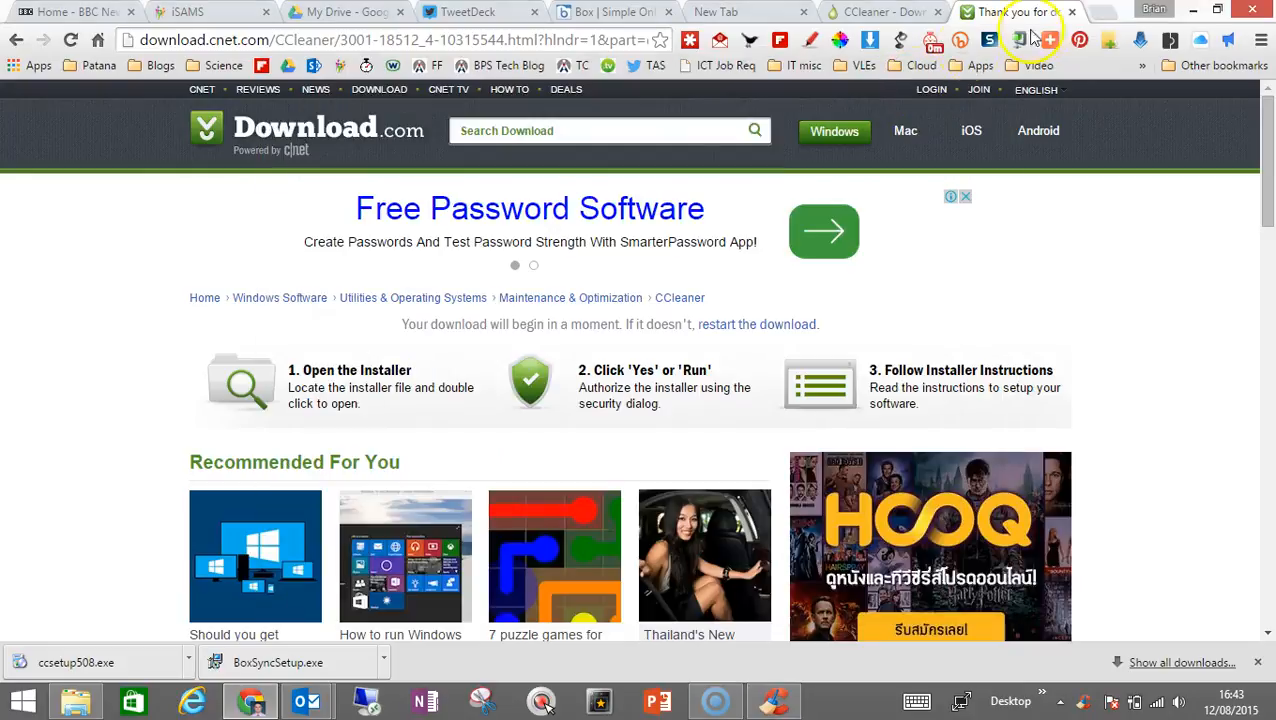
click(1193, 17)
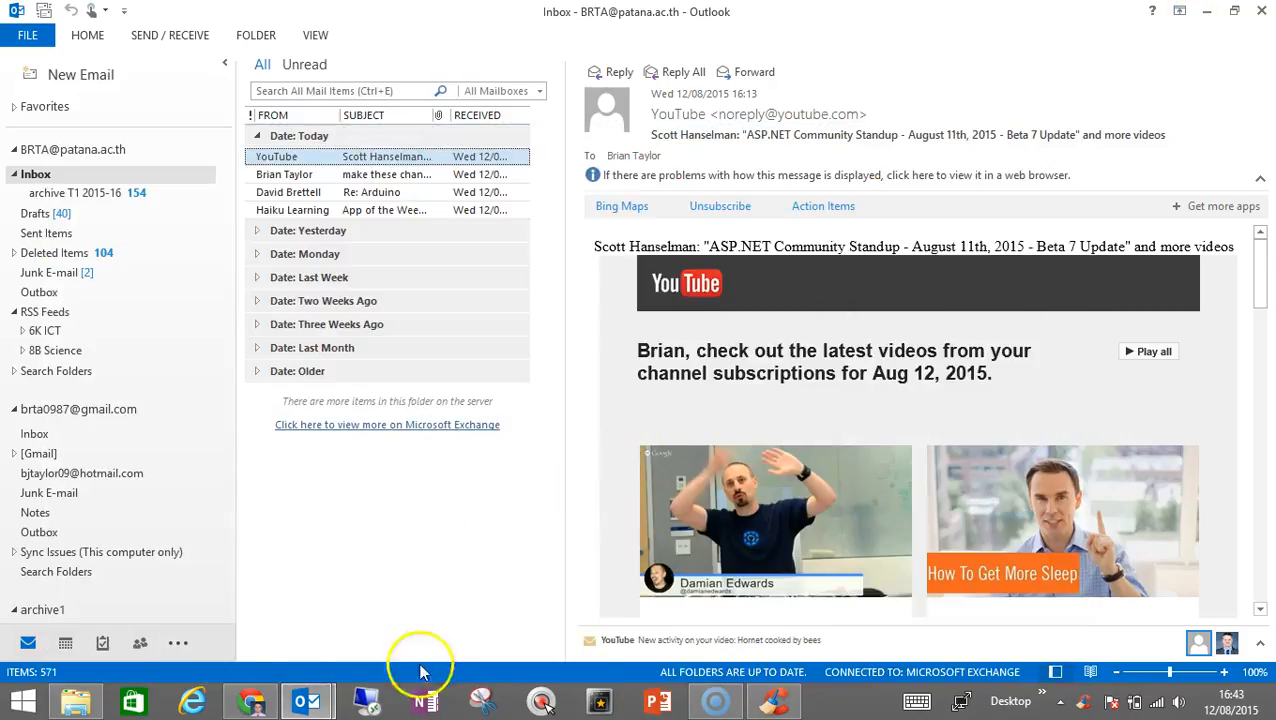
click(251, 703)
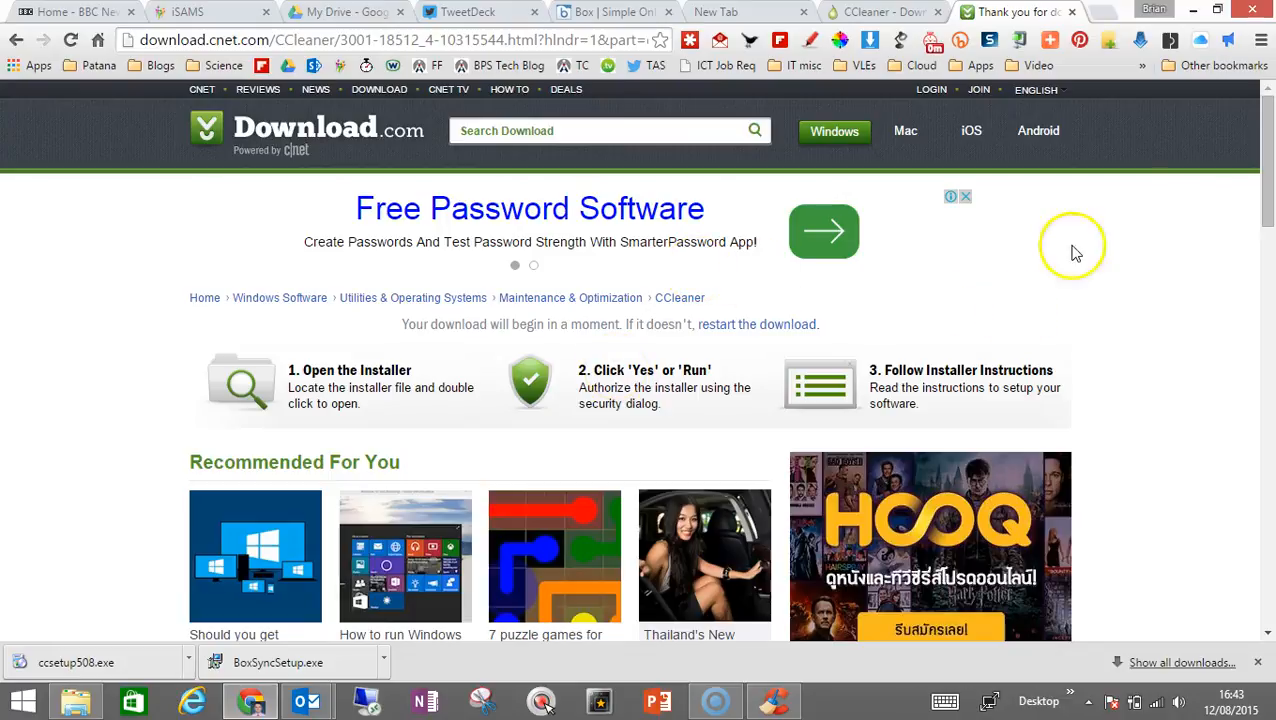
click(1251, 11)
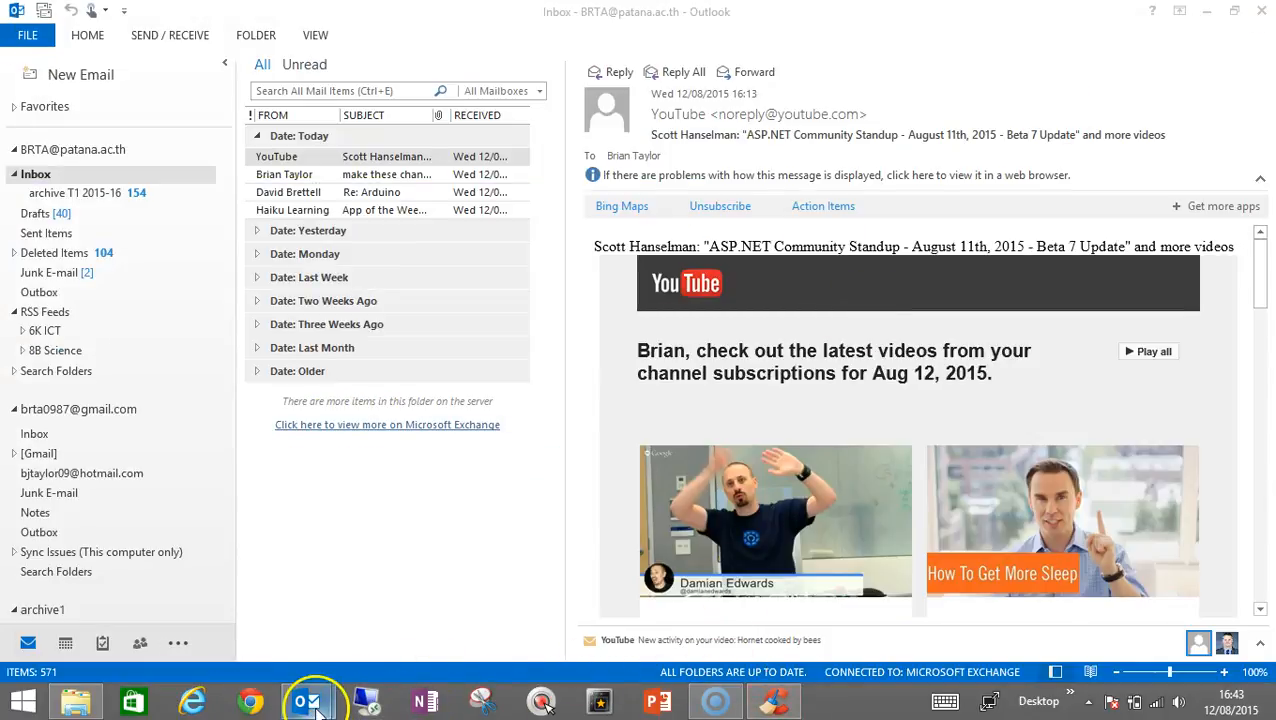
mouse_move(315, 698)
click(497, 545)
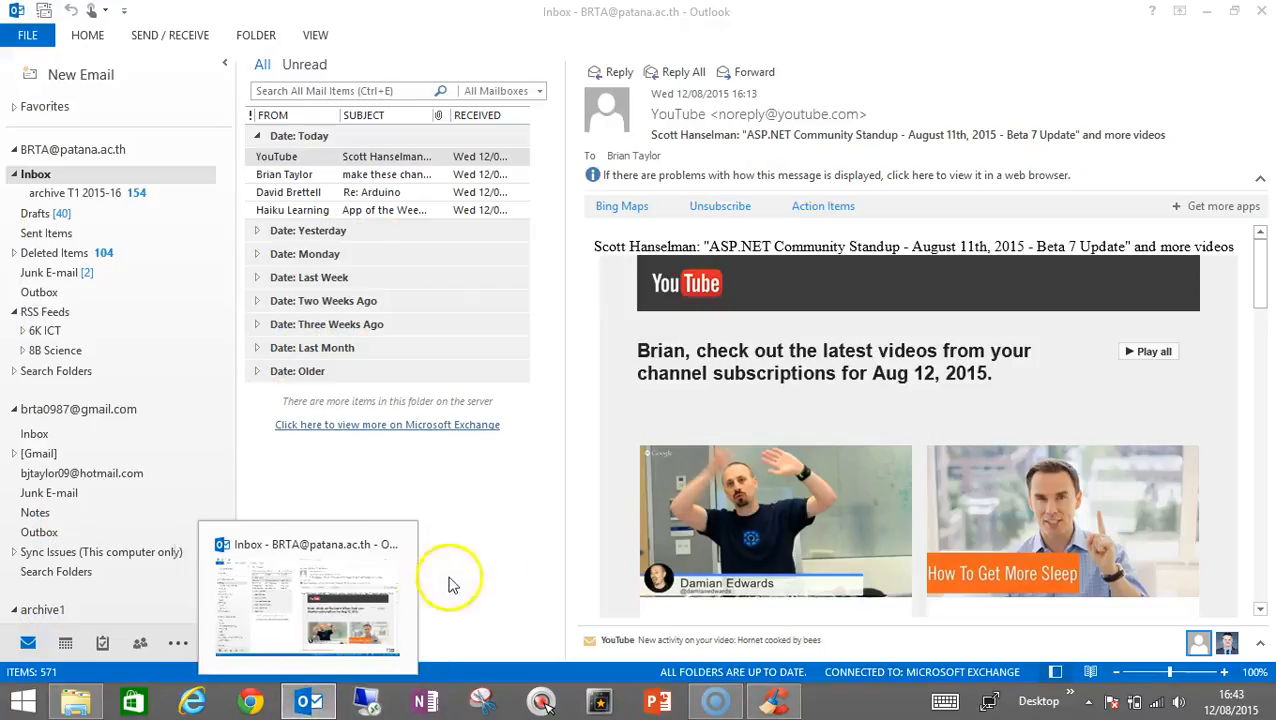
click(396, 547)
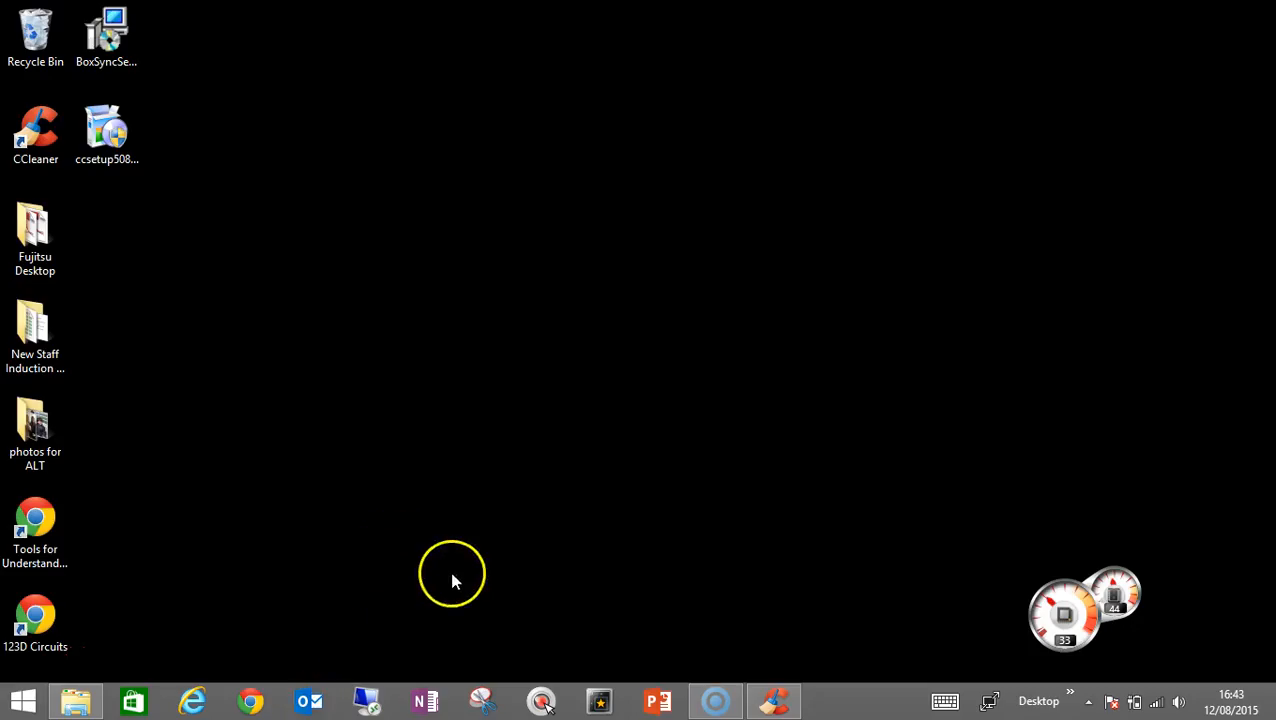
Restore CCleaner and run the cleaner, confirming the permanent file deletion and choosing not to show that warning again
mouse_move(713, 703)
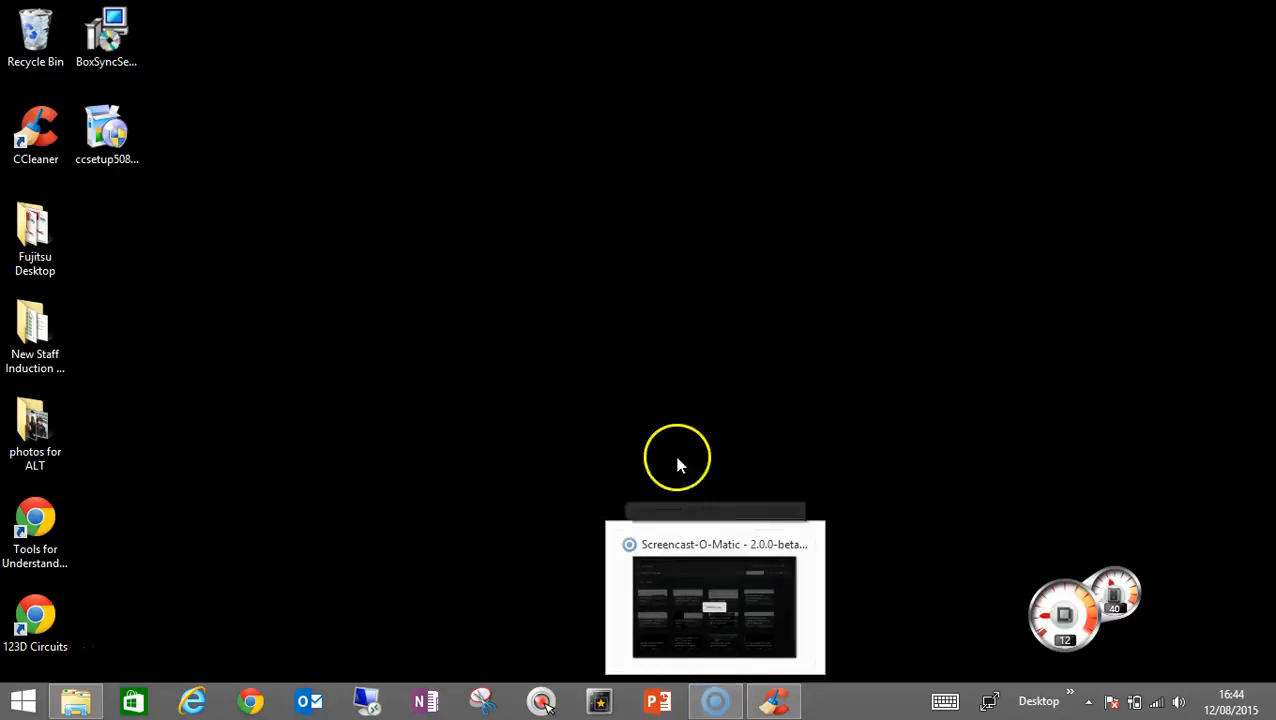
click(776, 706)
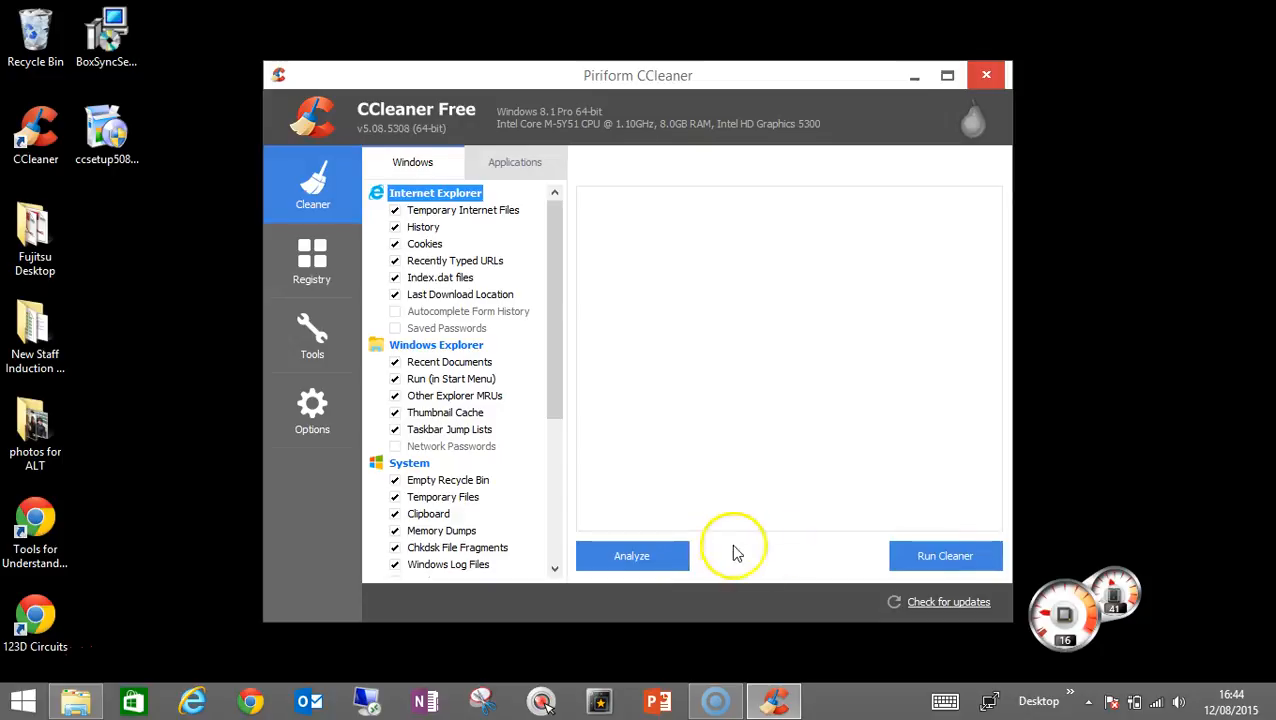
click(918, 557)
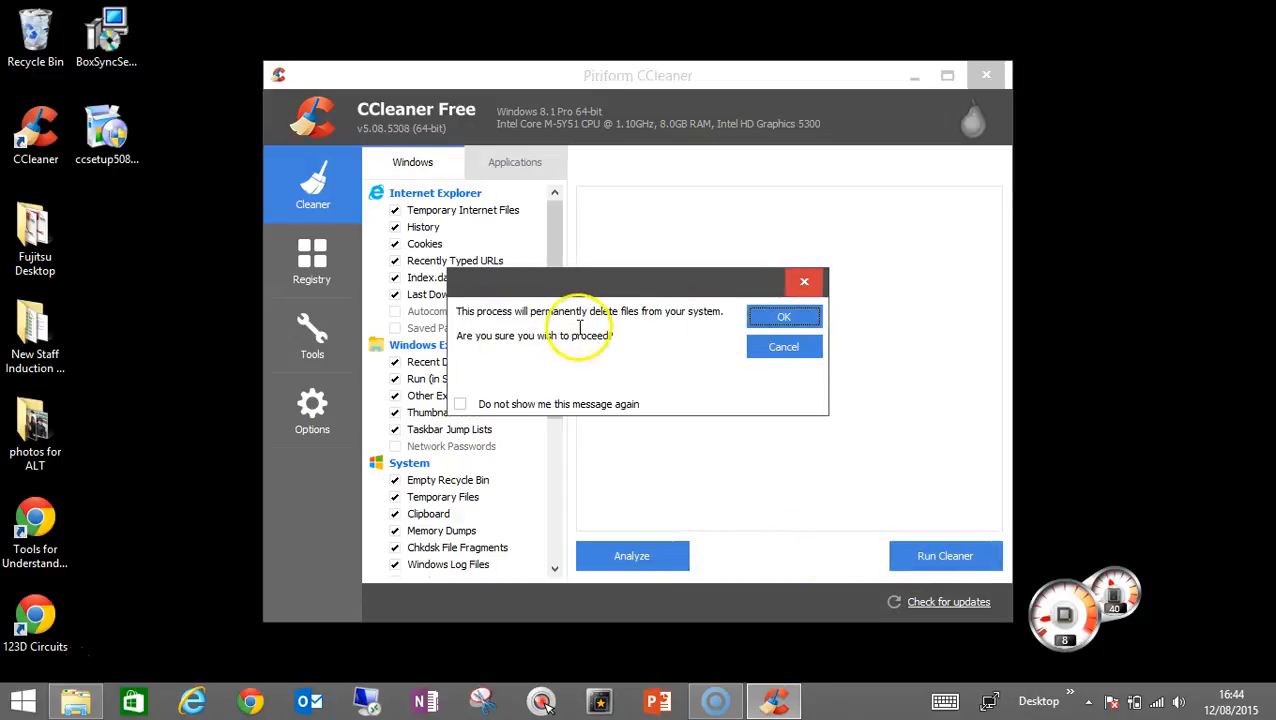
click(460, 406)
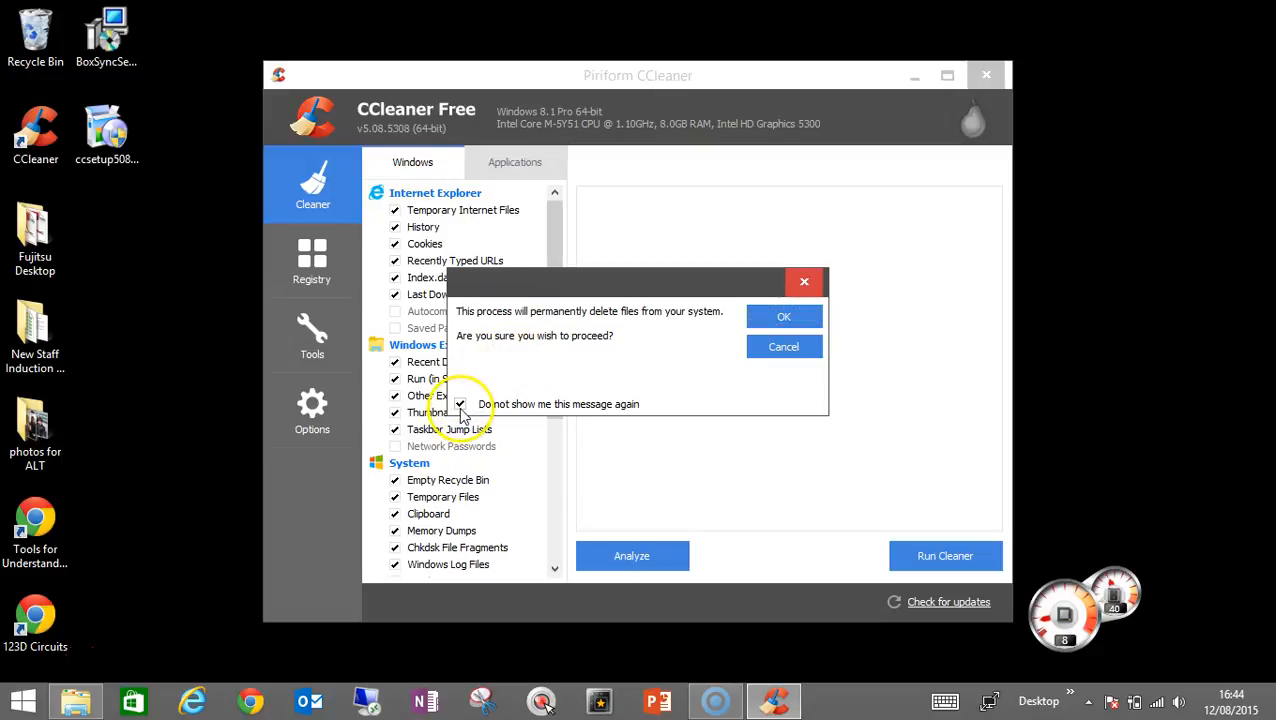
click(783, 317)
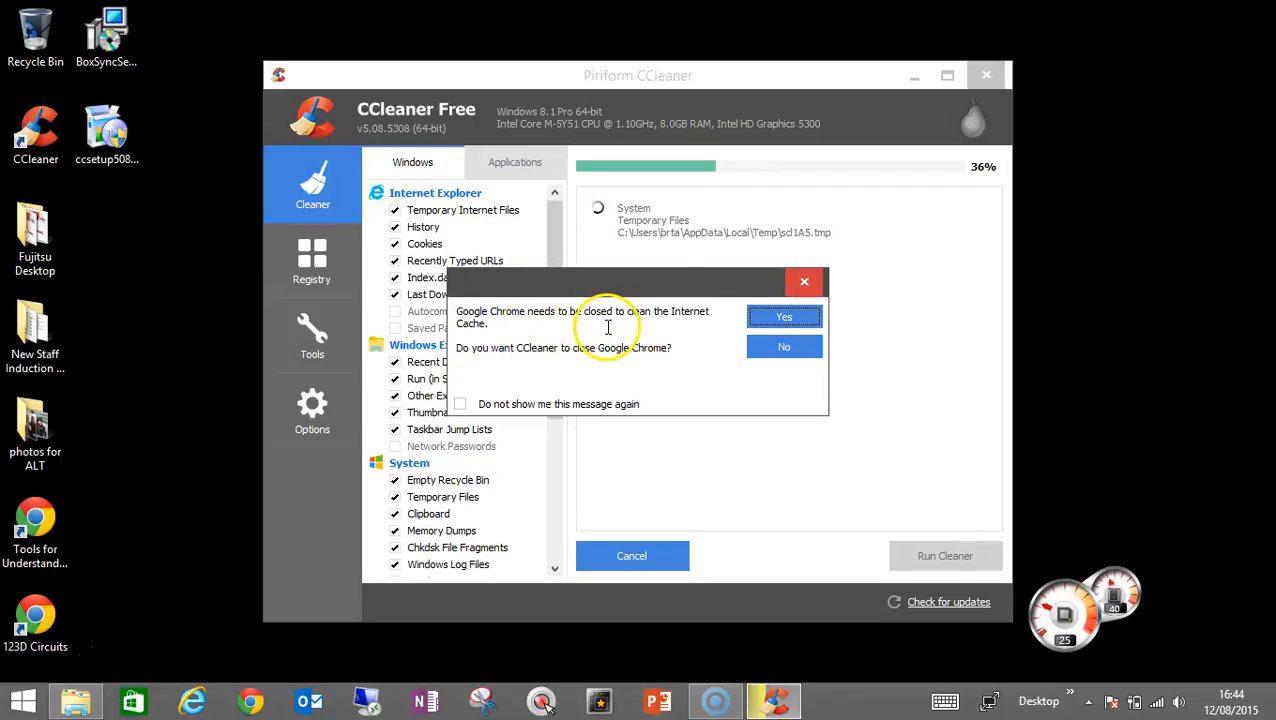
Let CCleaner close Google Chrome for cache cleaning by force, keeping the prompt's 'Do not show me this message again' option off
click(1089, 700)
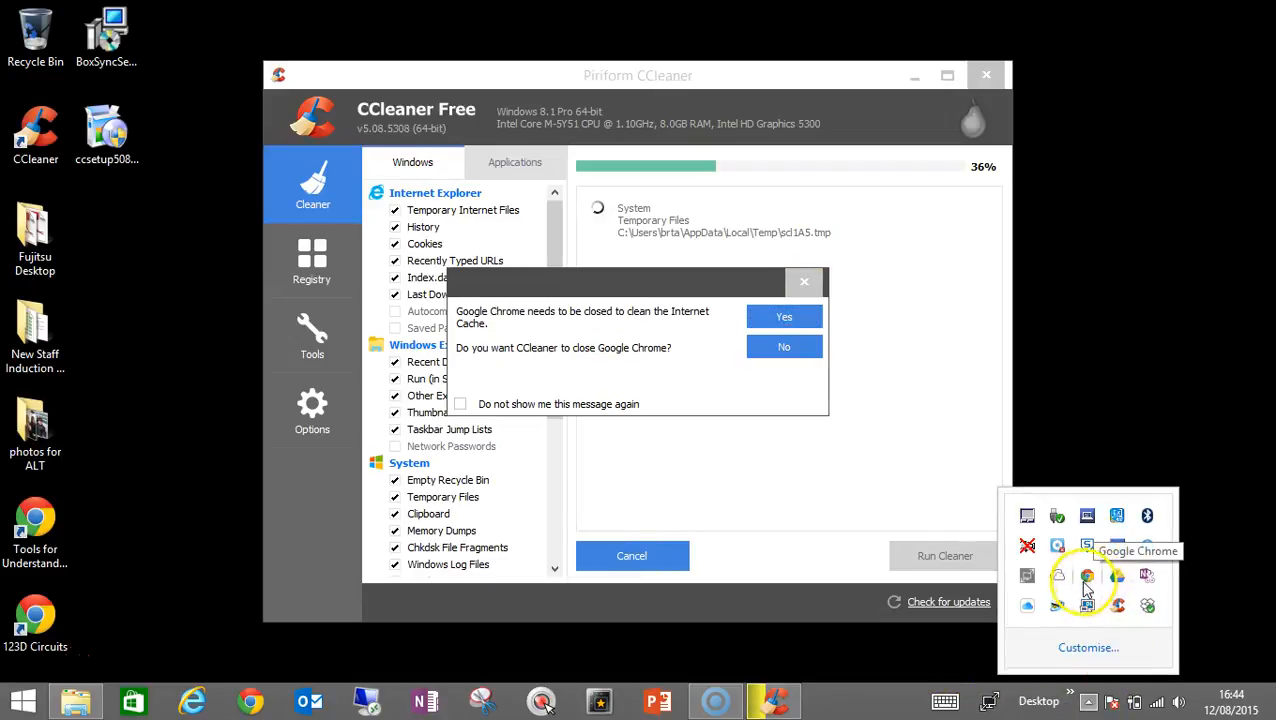
click(460, 404)
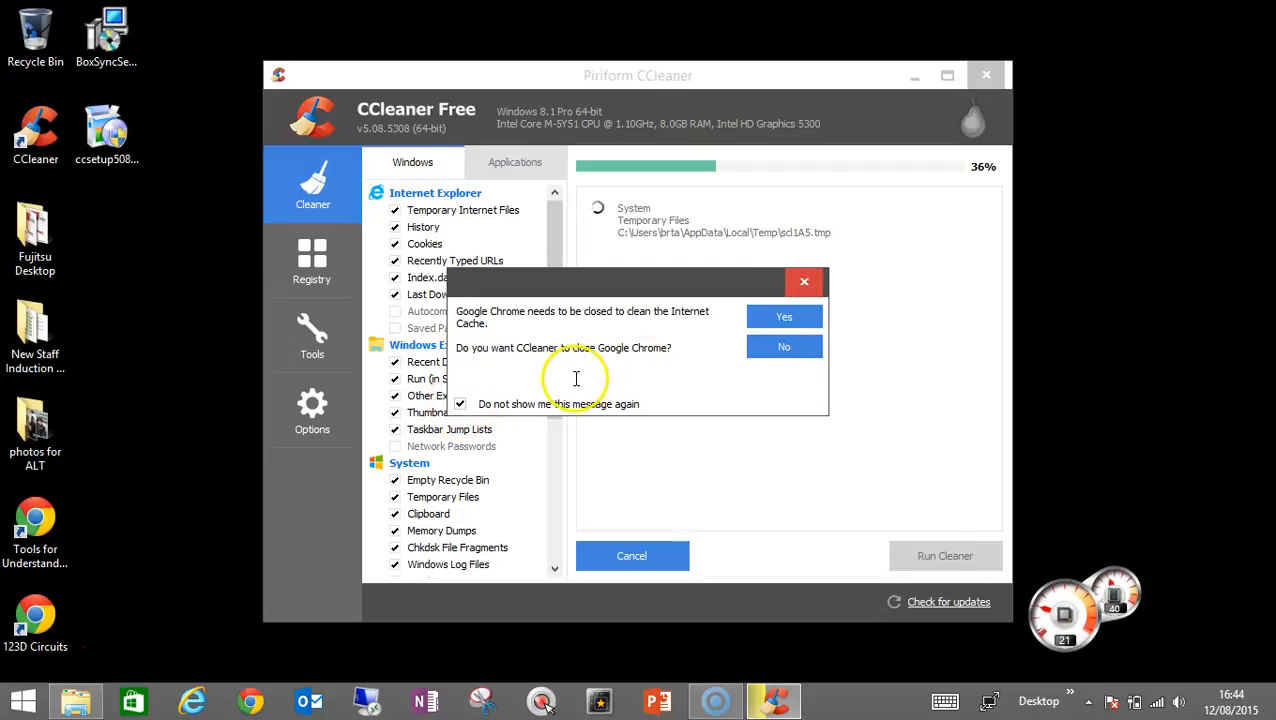
click(460, 404)
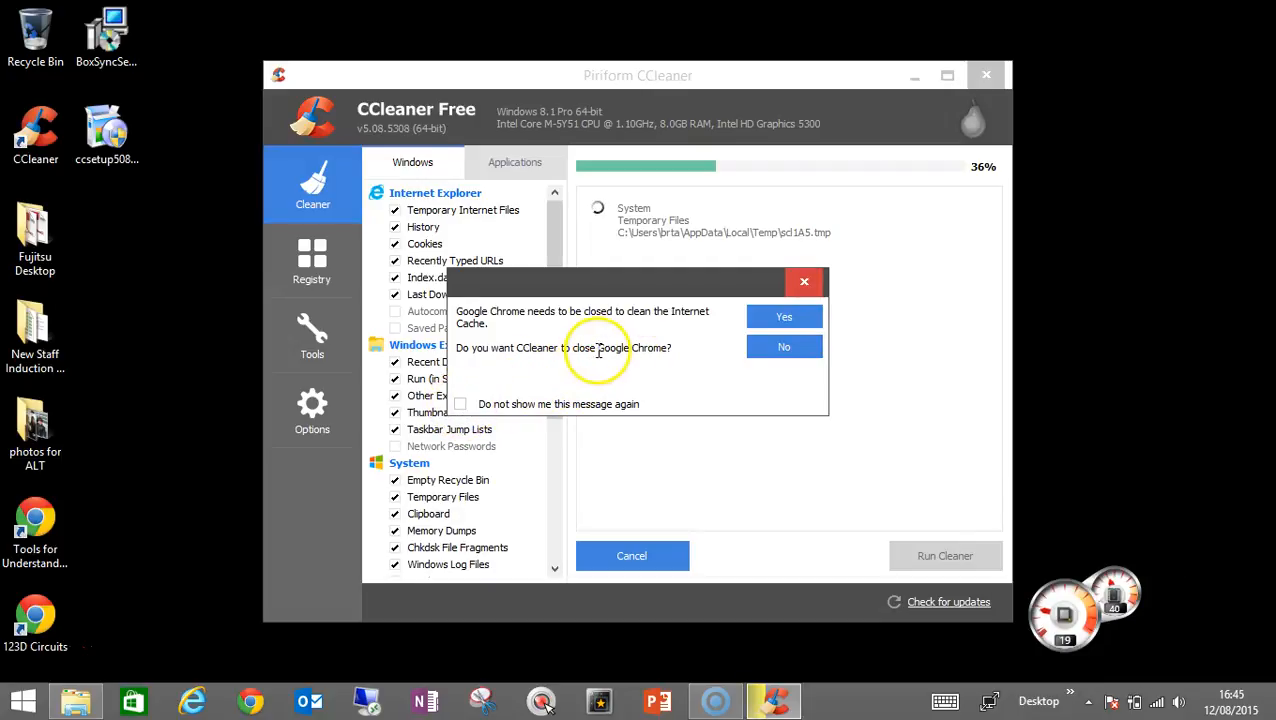
click(790, 318)
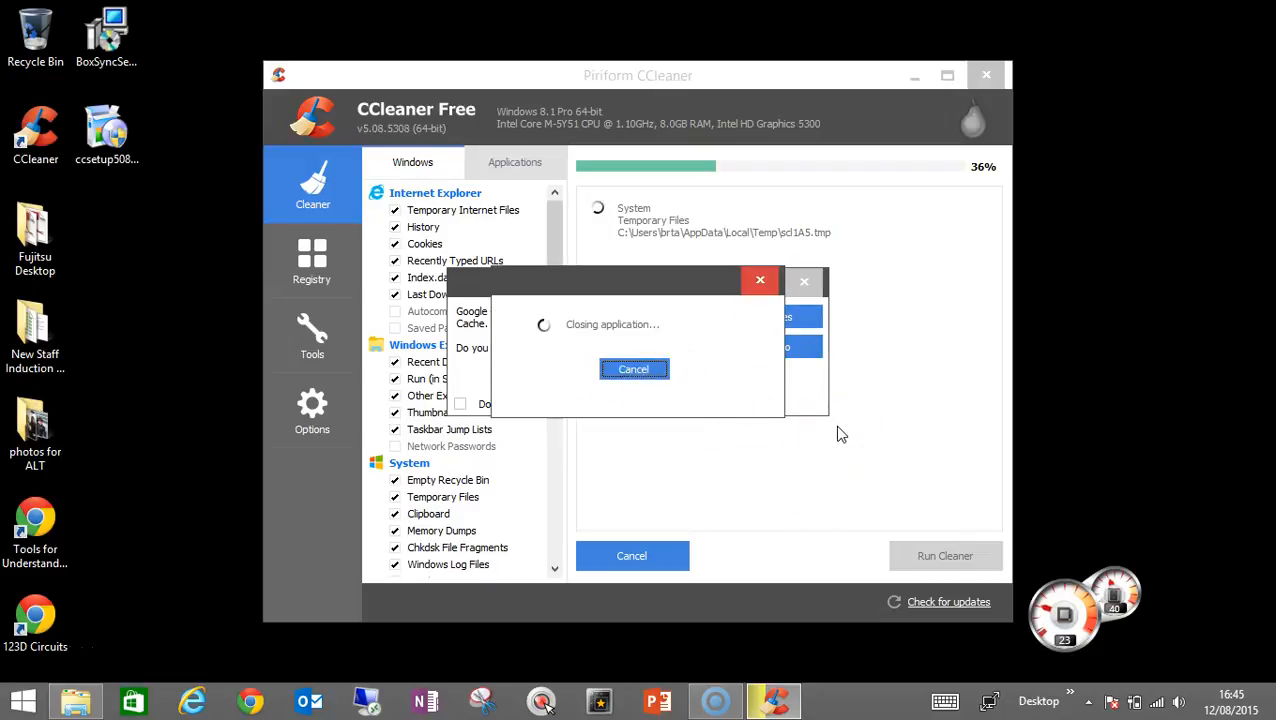
click(655, 412)
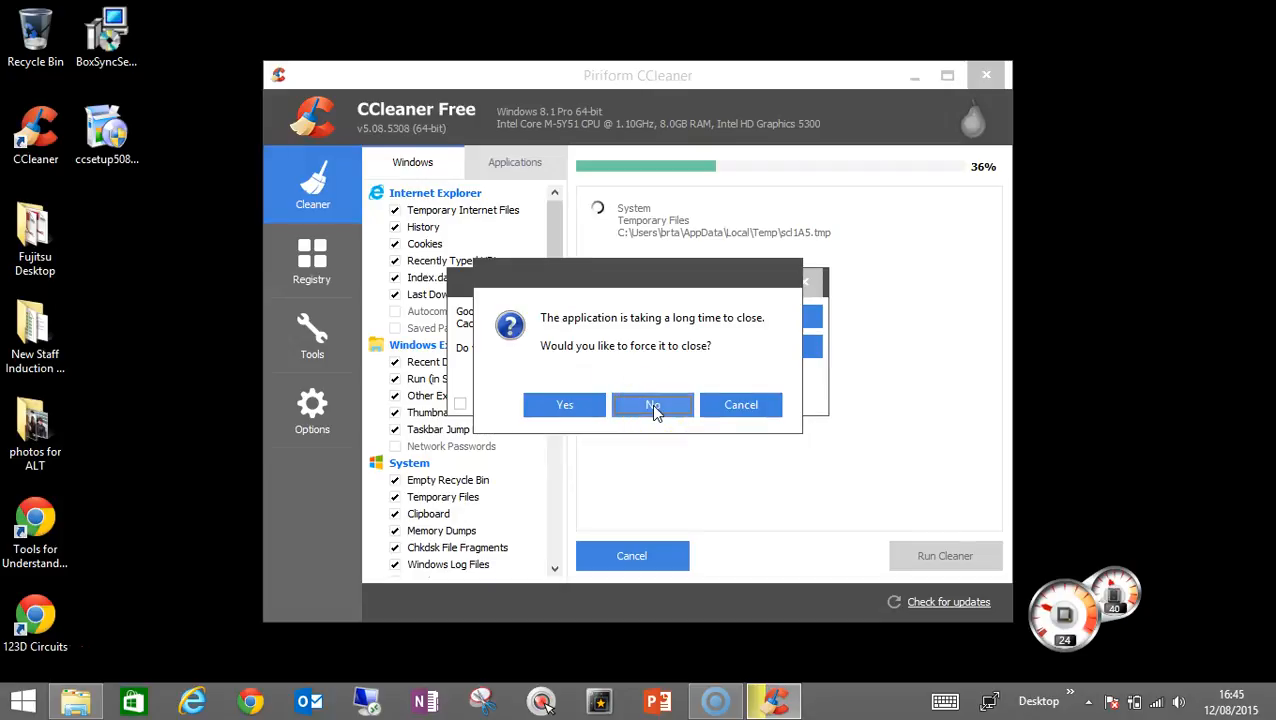
click(563, 408)
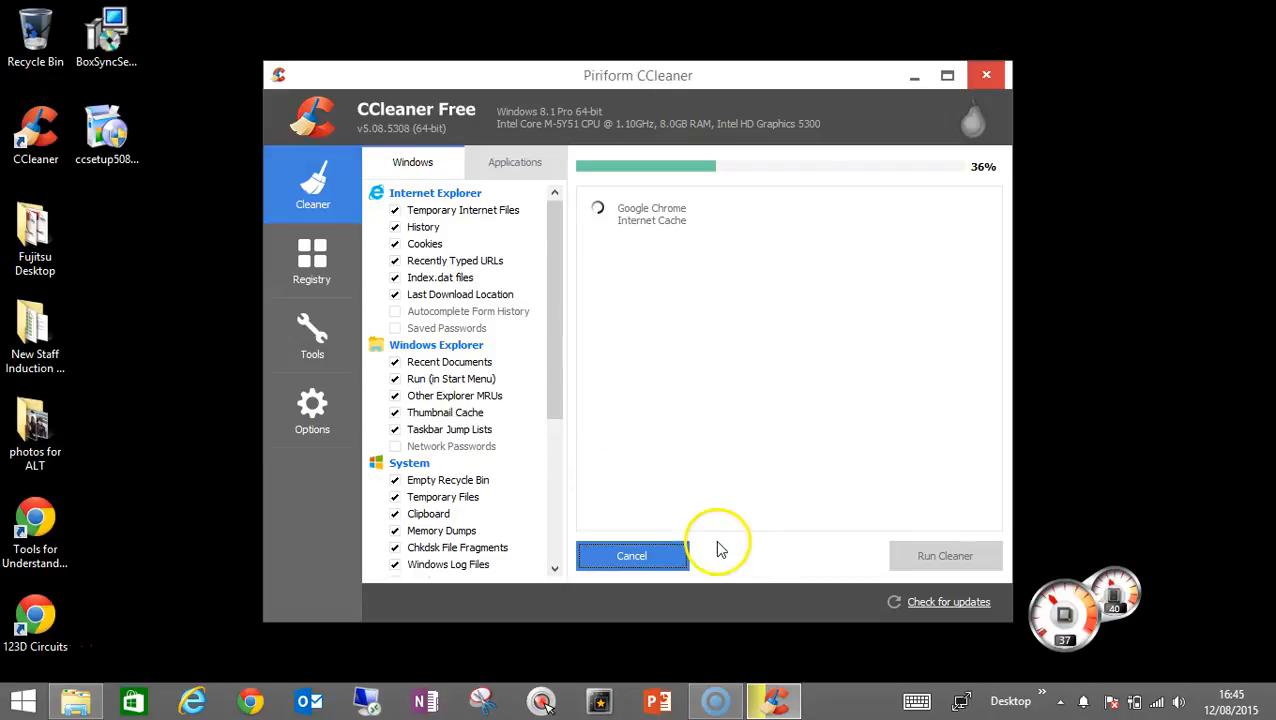
Check the background programs in the system tray, and maximize CCleaner to view the details of deleted files
click(1060, 701)
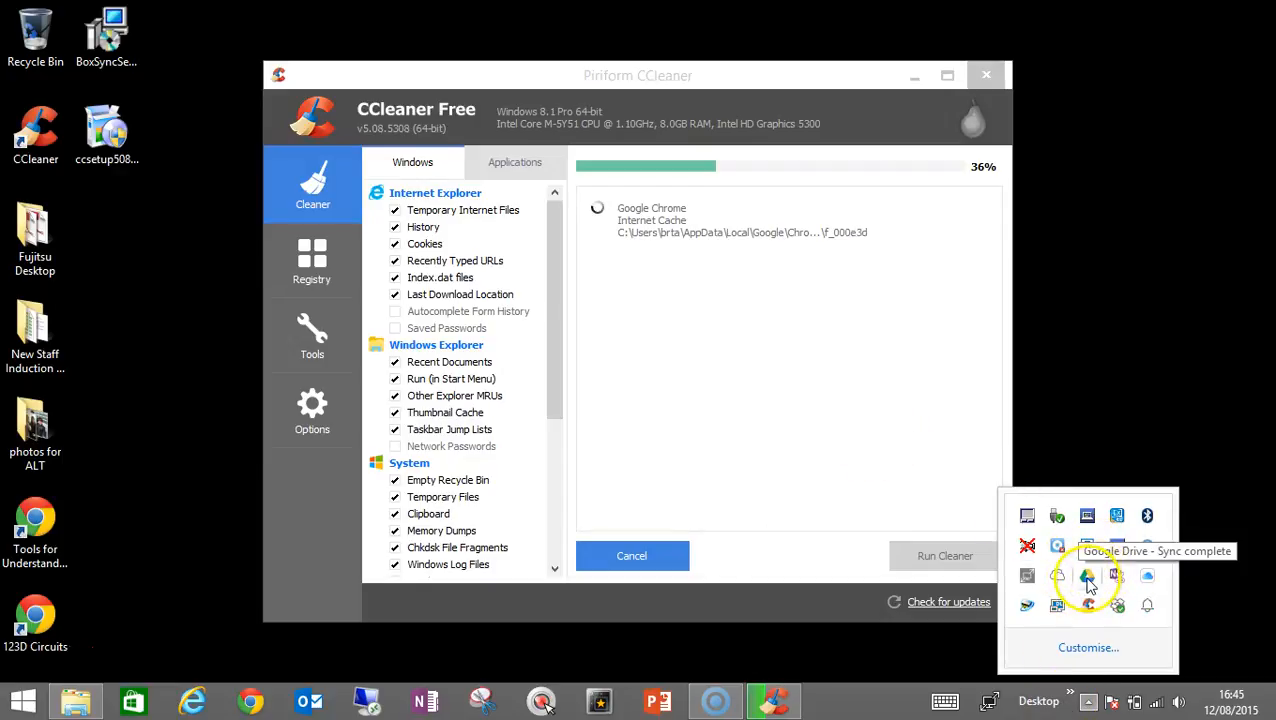
click(1165, 313)
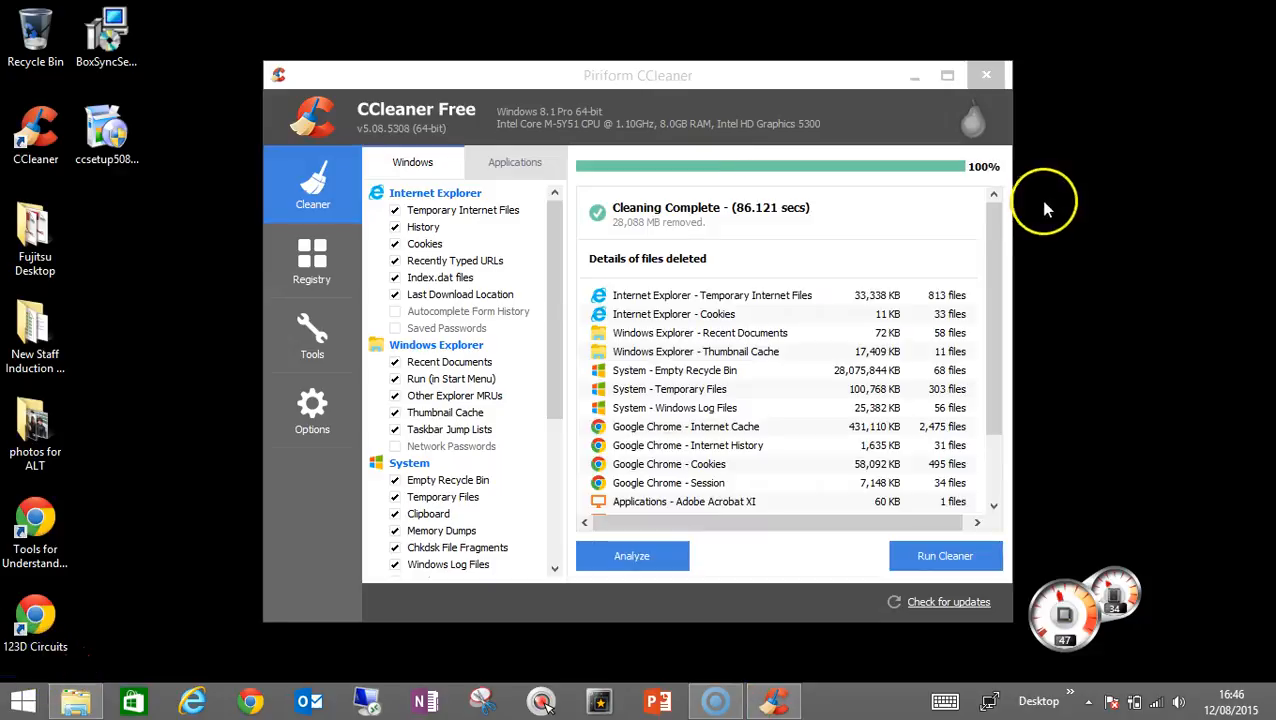
click(947, 78)
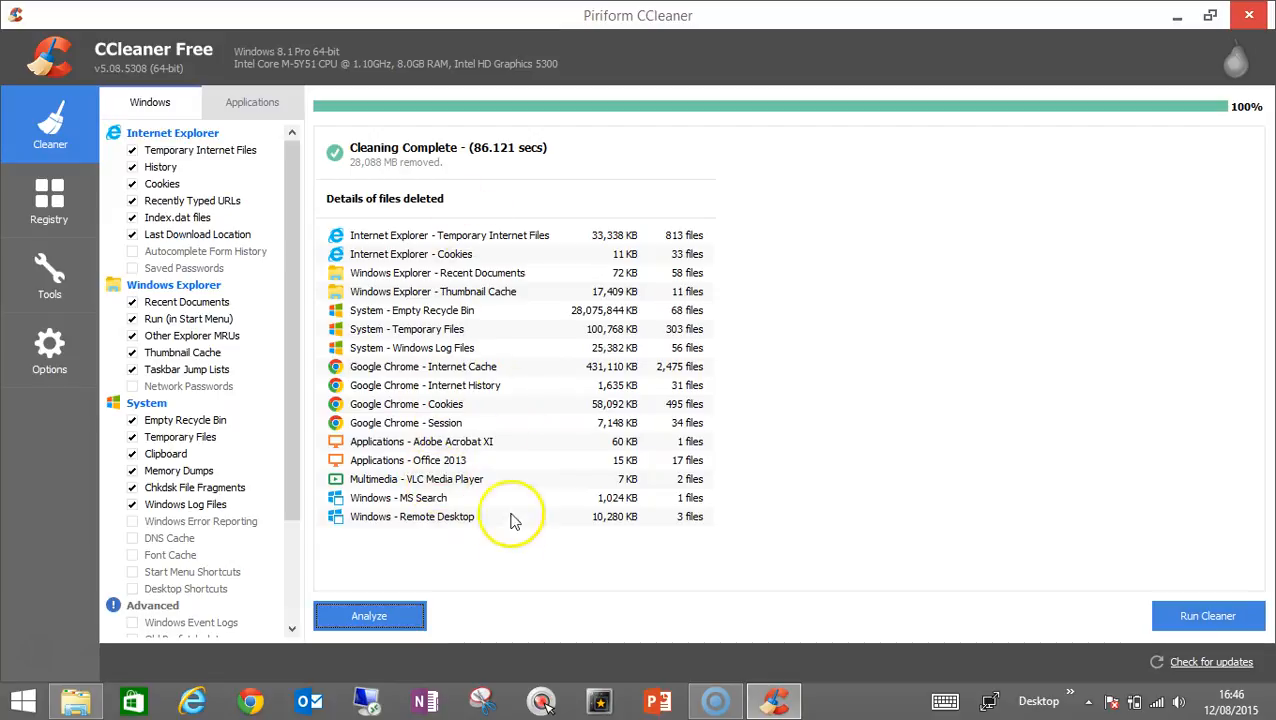
Close CCleaner and dismiss its notification about monitoring the computer
click(1249, 17)
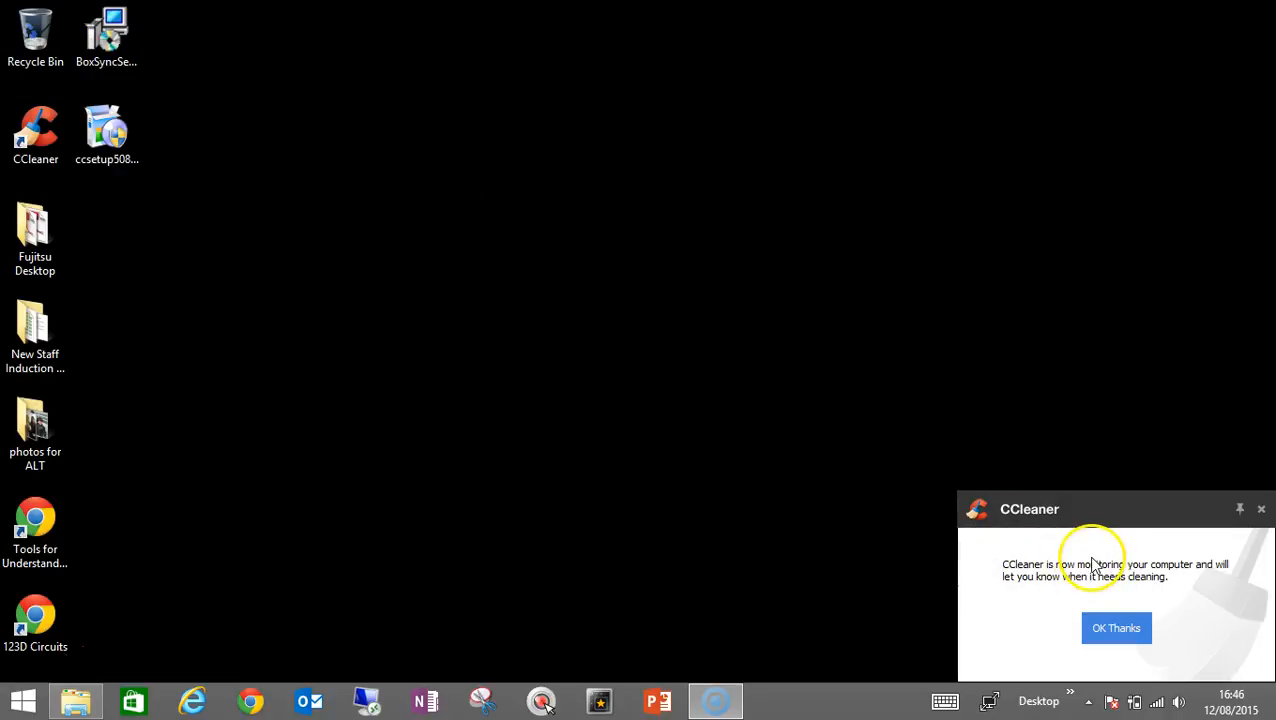
click(1120, 633)
Open CCleaner's options from its system tray icon and turn off both system monitoring and Active Monitoring
click(1089, 701)
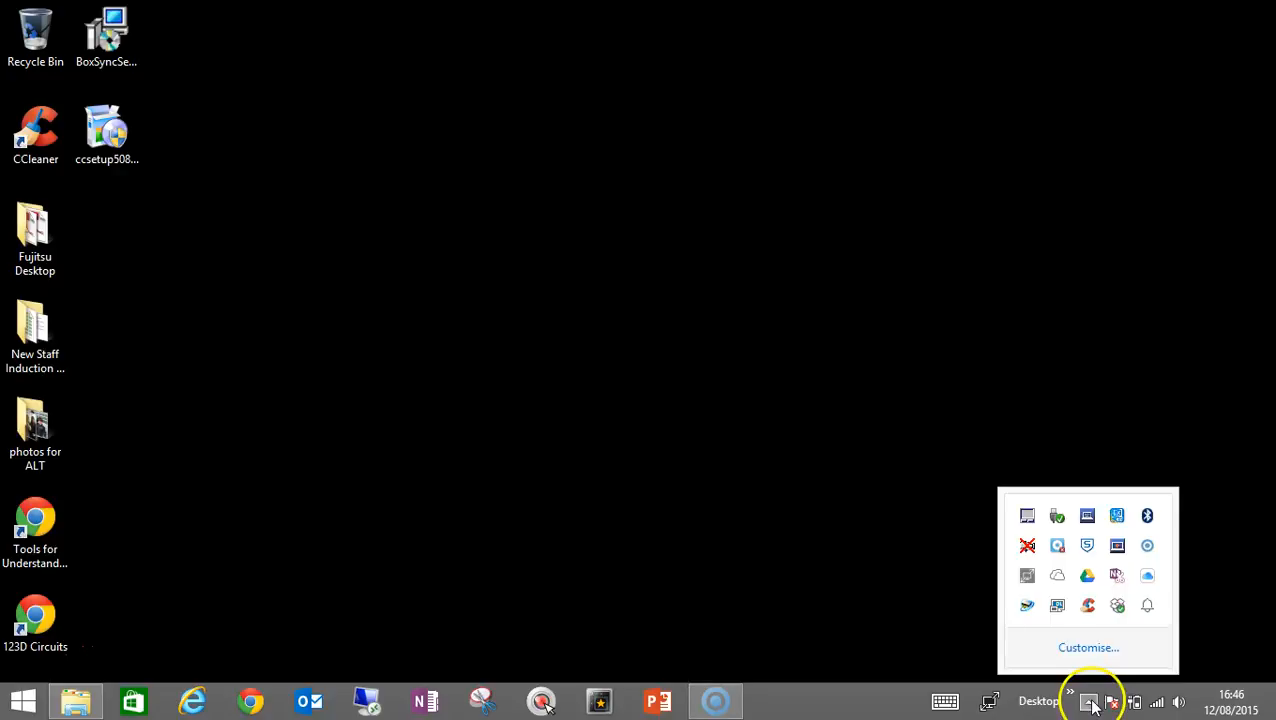
right_click(1089, 607)
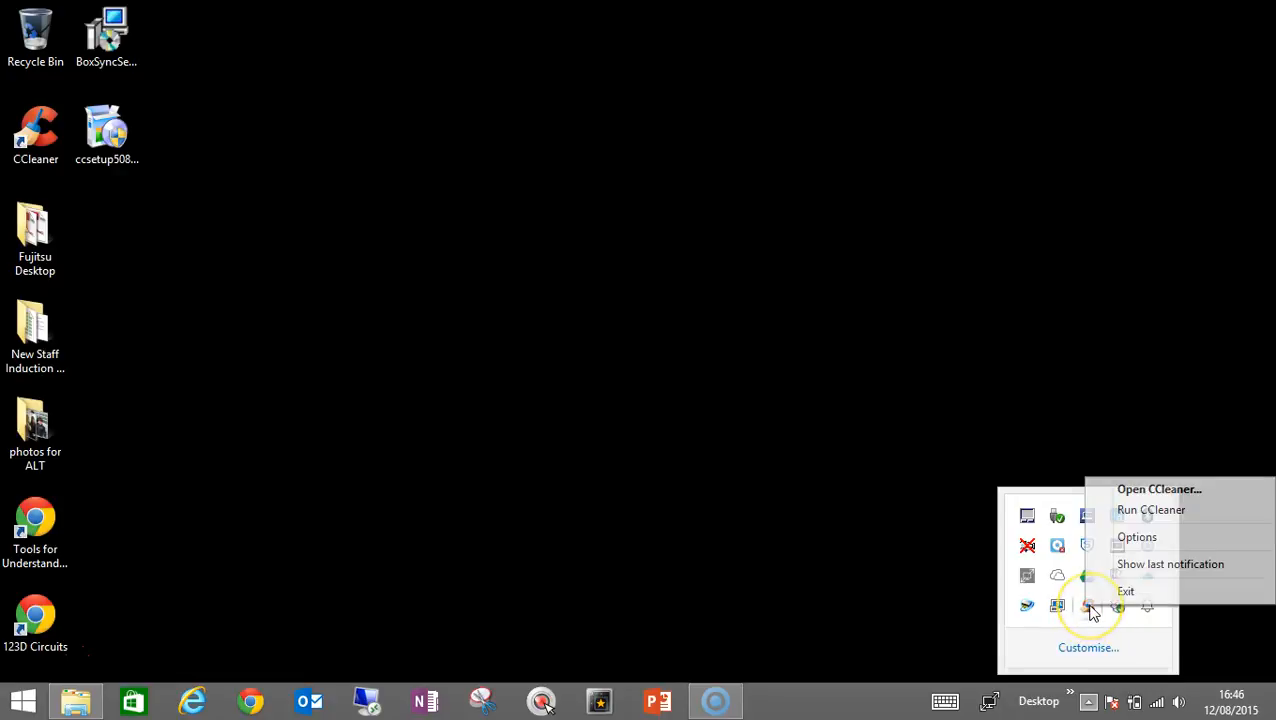
click(1158, 541)
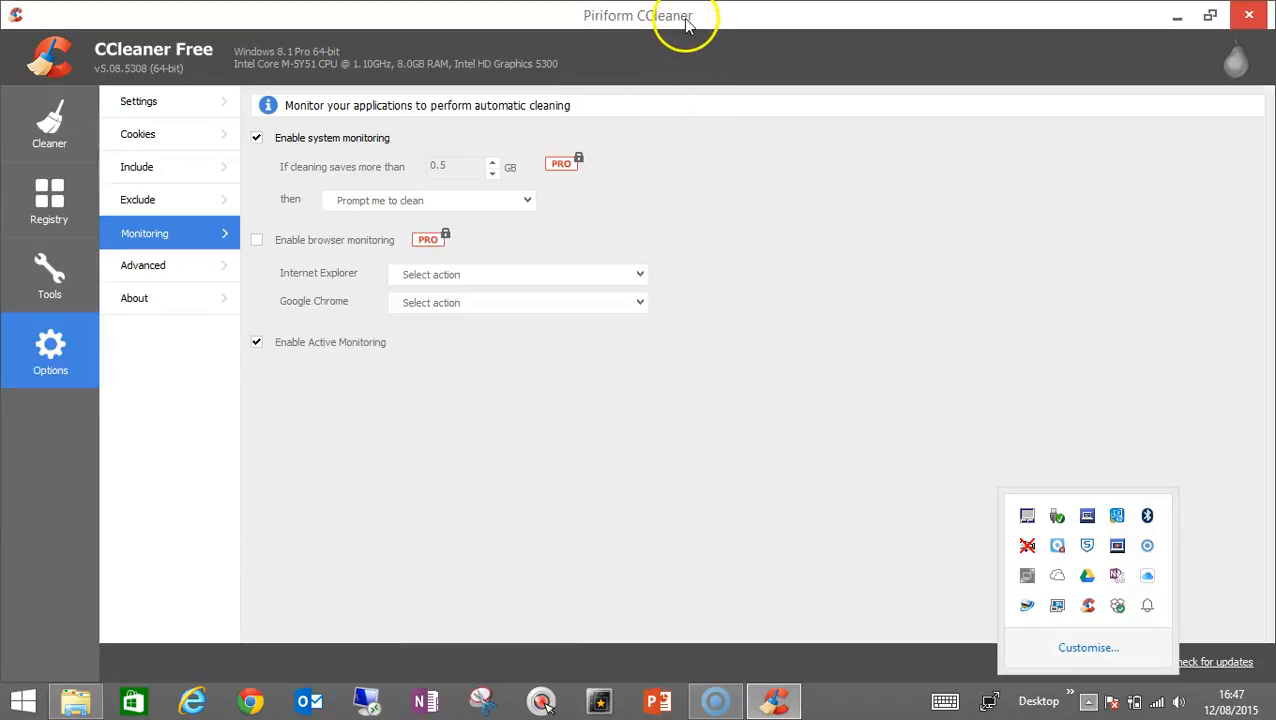
click(512, 38)
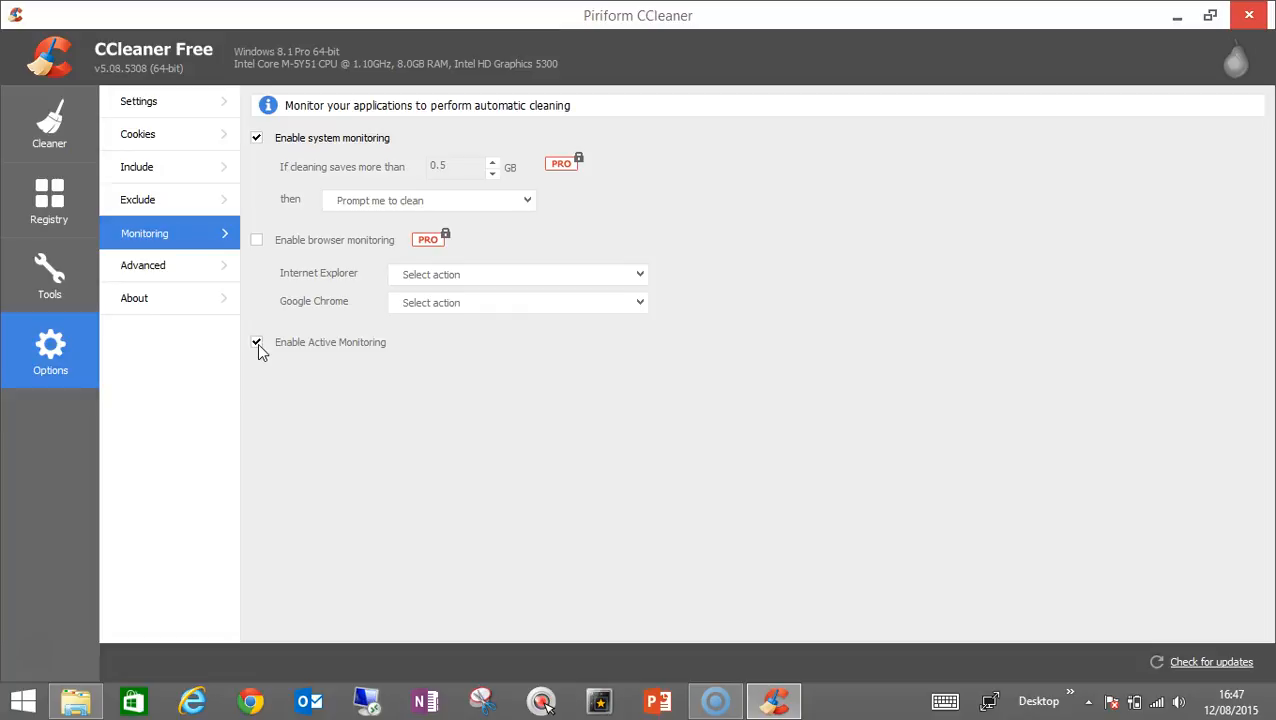
click(257, 139)
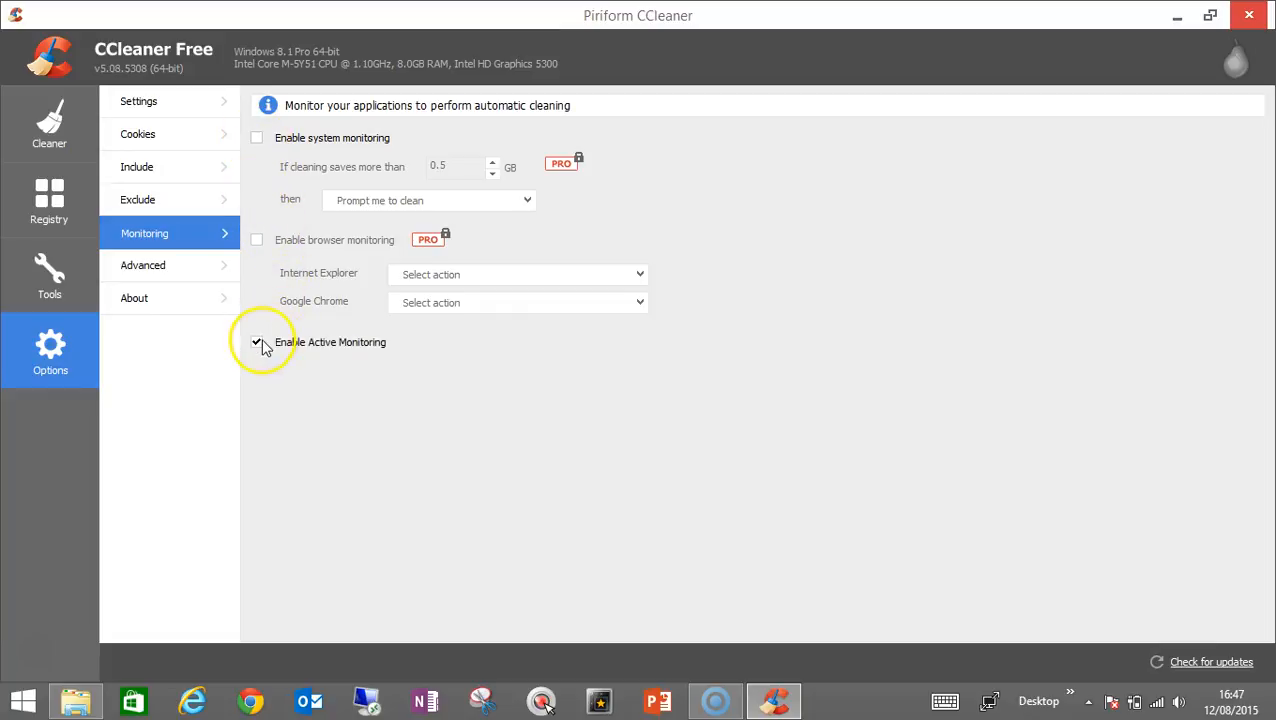
click(257, 343)
click(695, 422)
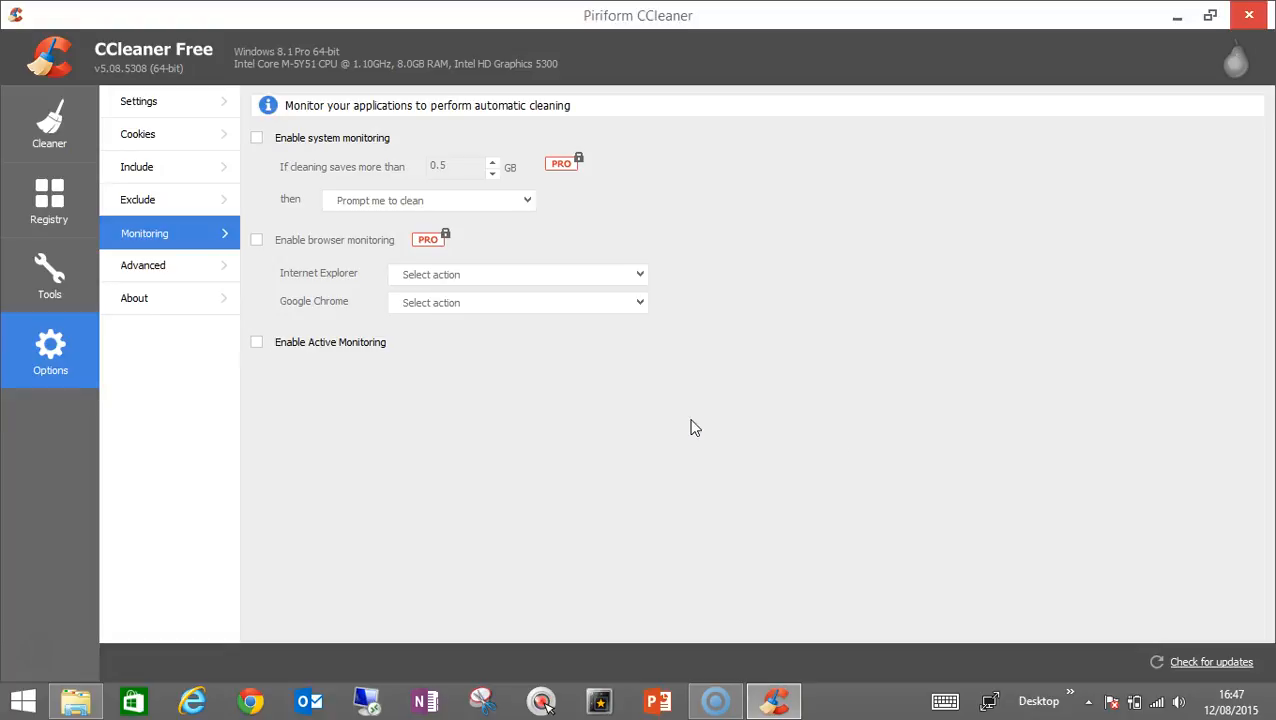